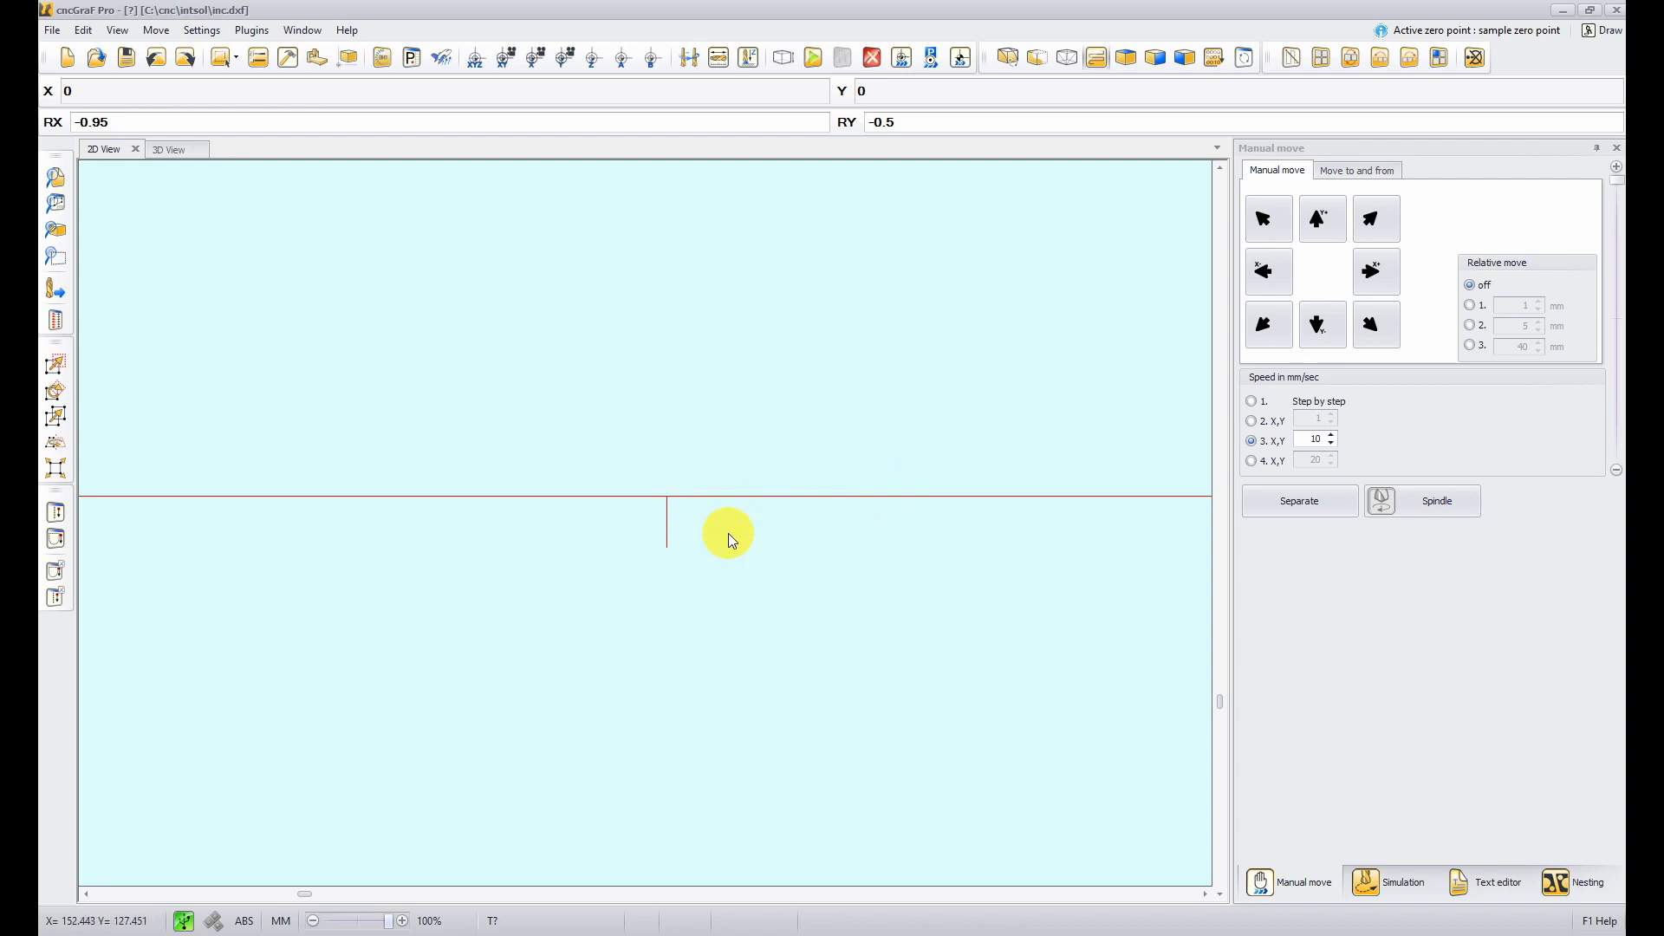
# - Activate the Layer separator plugin in the Plugin manager and confirm
pyautogui.click(202, 30)
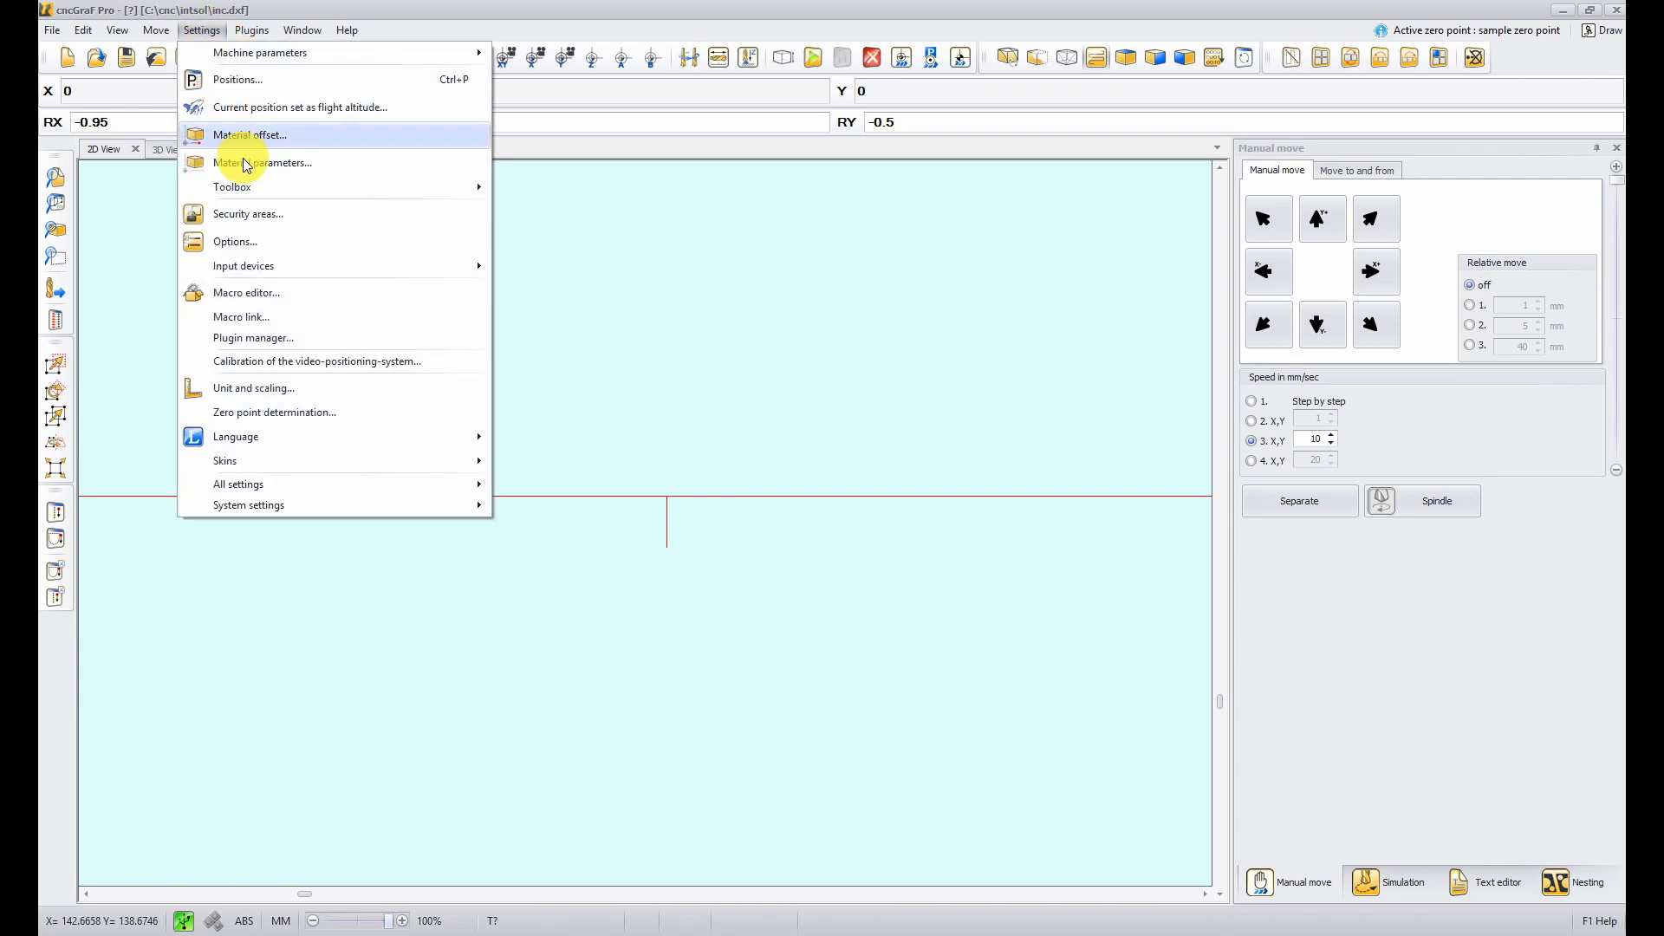
pyautogui.click(260, 338)
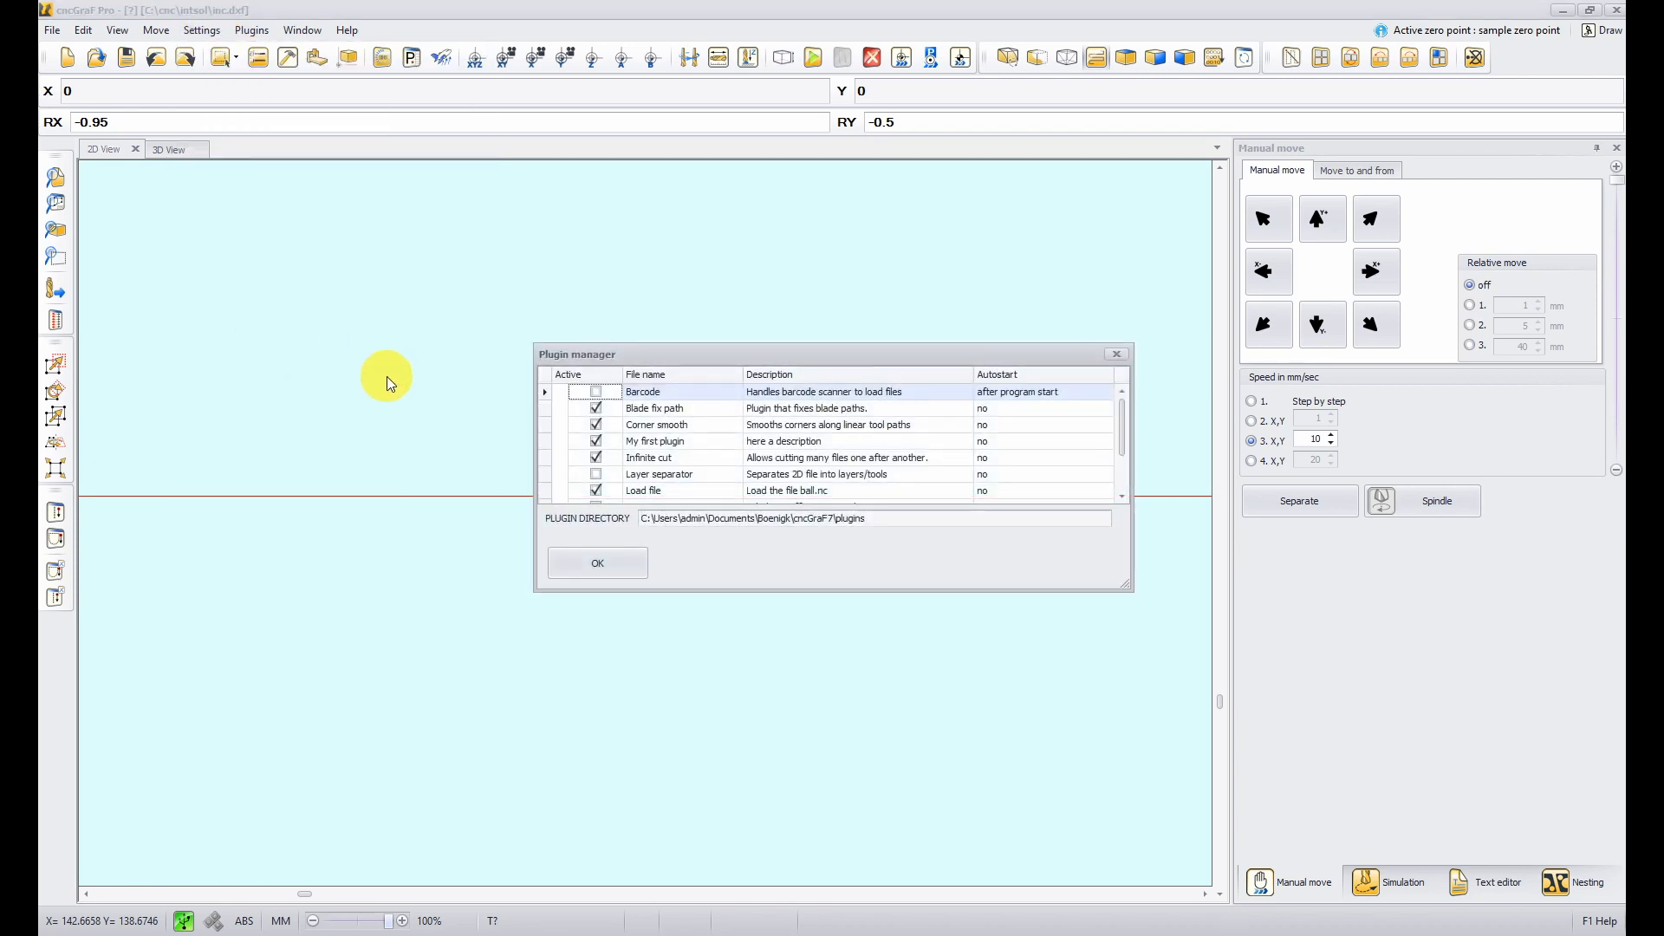
pyautogui.click(595, 475)
pyautogui.click(595, 475)
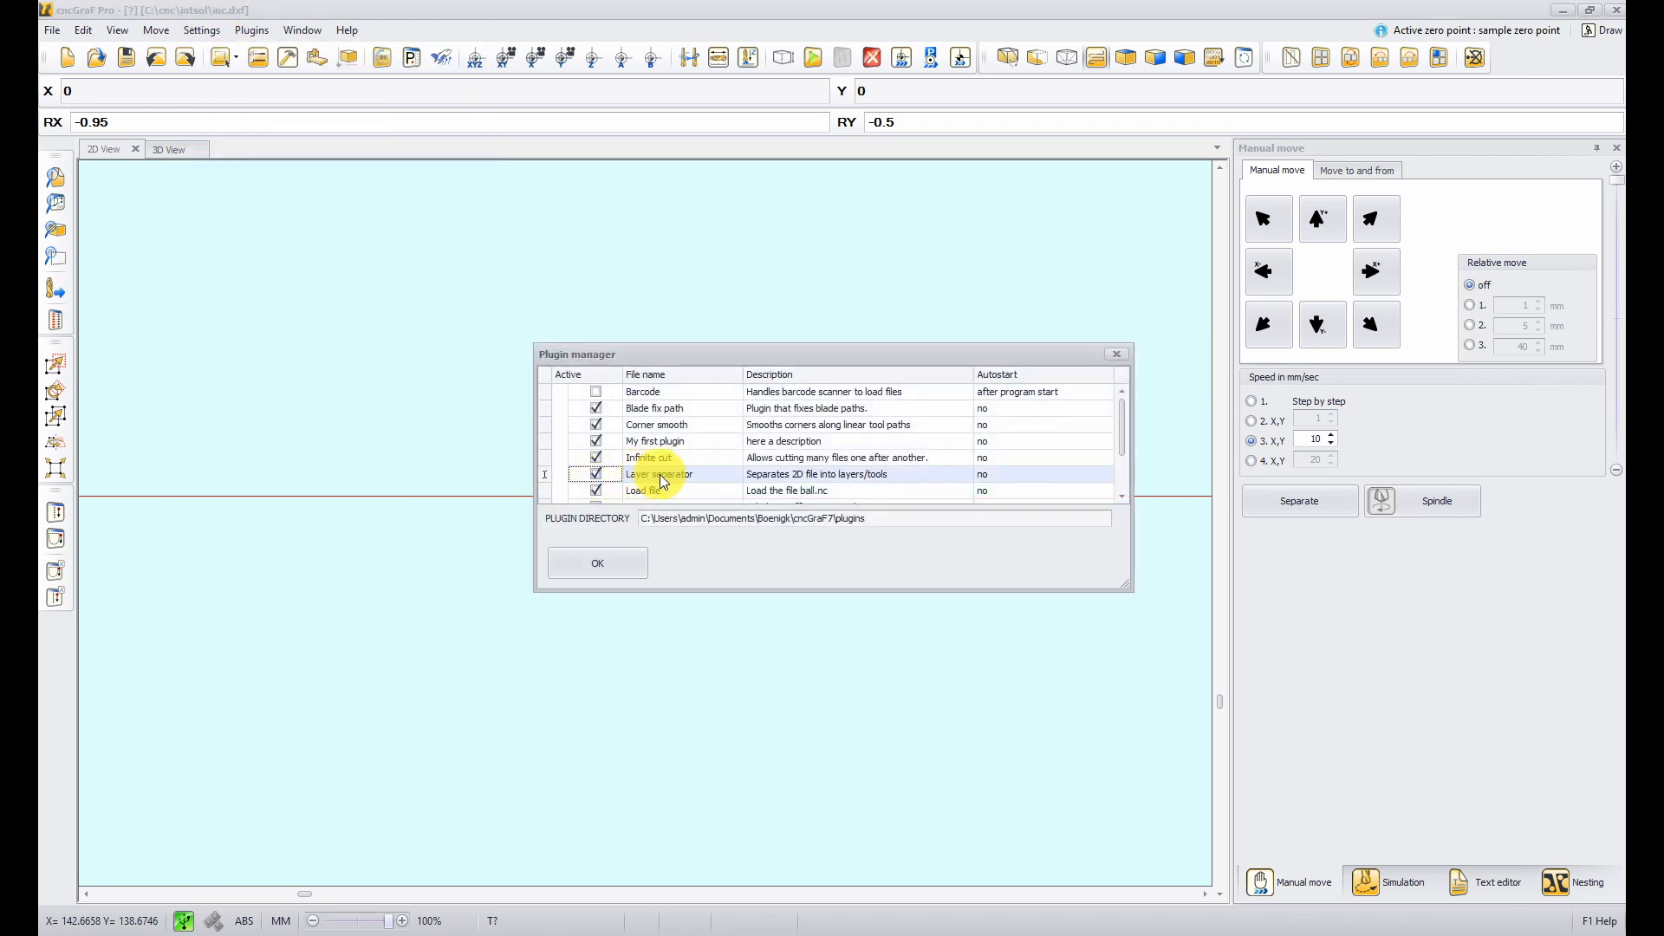
pyautogui.click(601, 564)
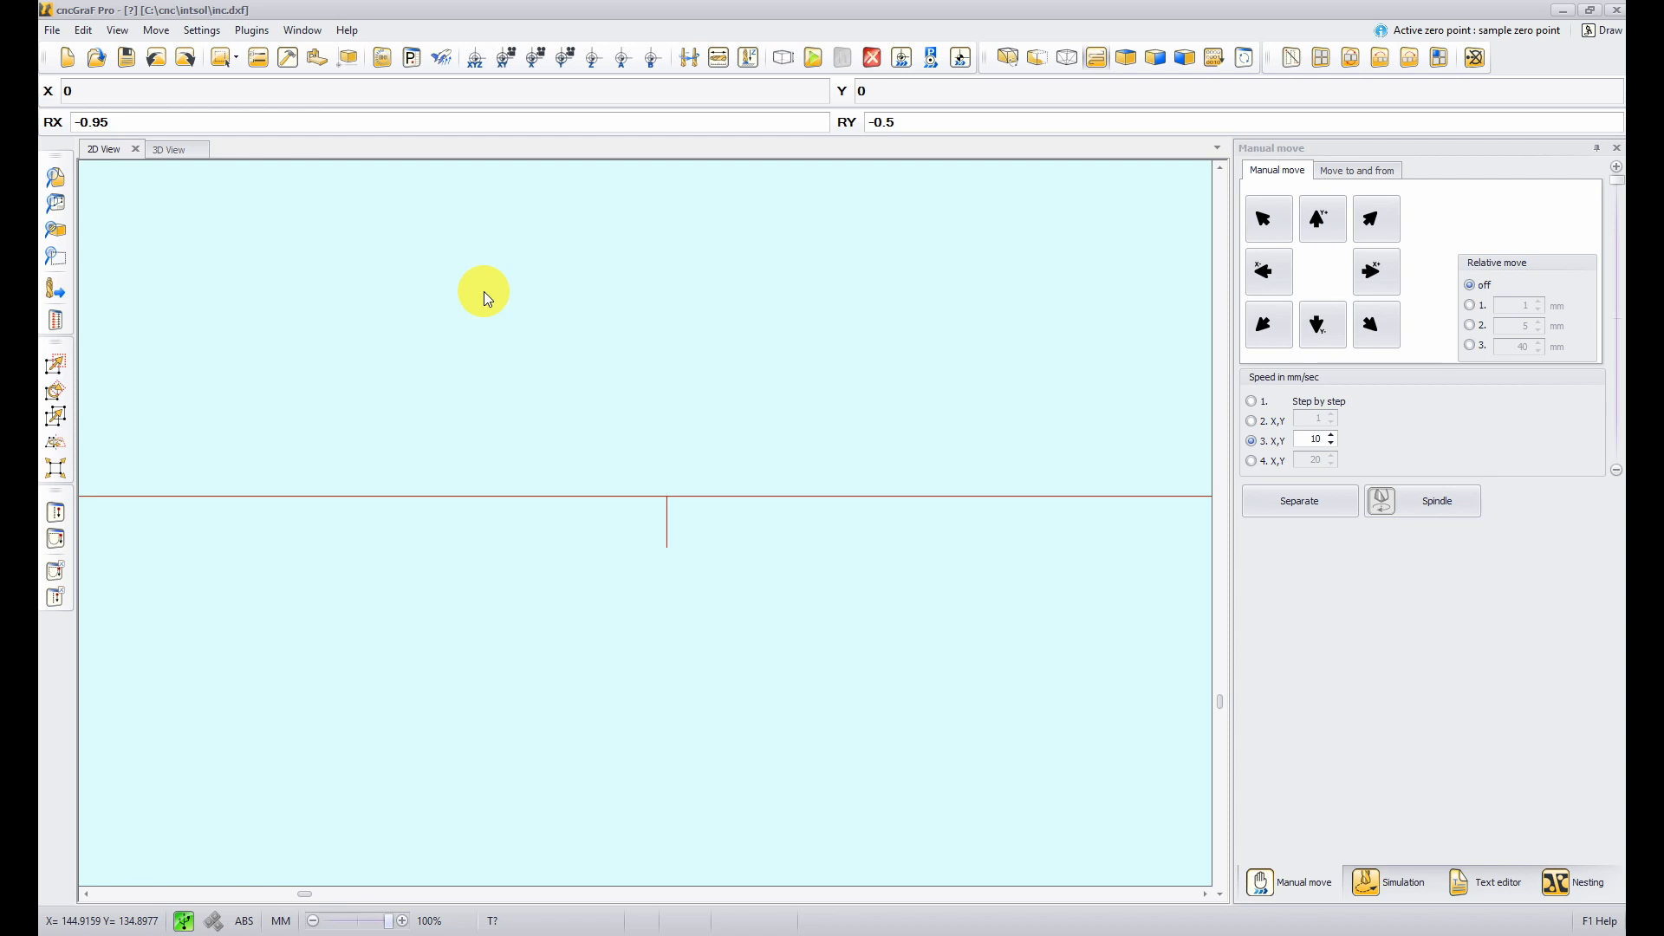
# - Open the Layer separator plugin dialog to review its incision settings, then close it
pyautogui.click(269, 34)
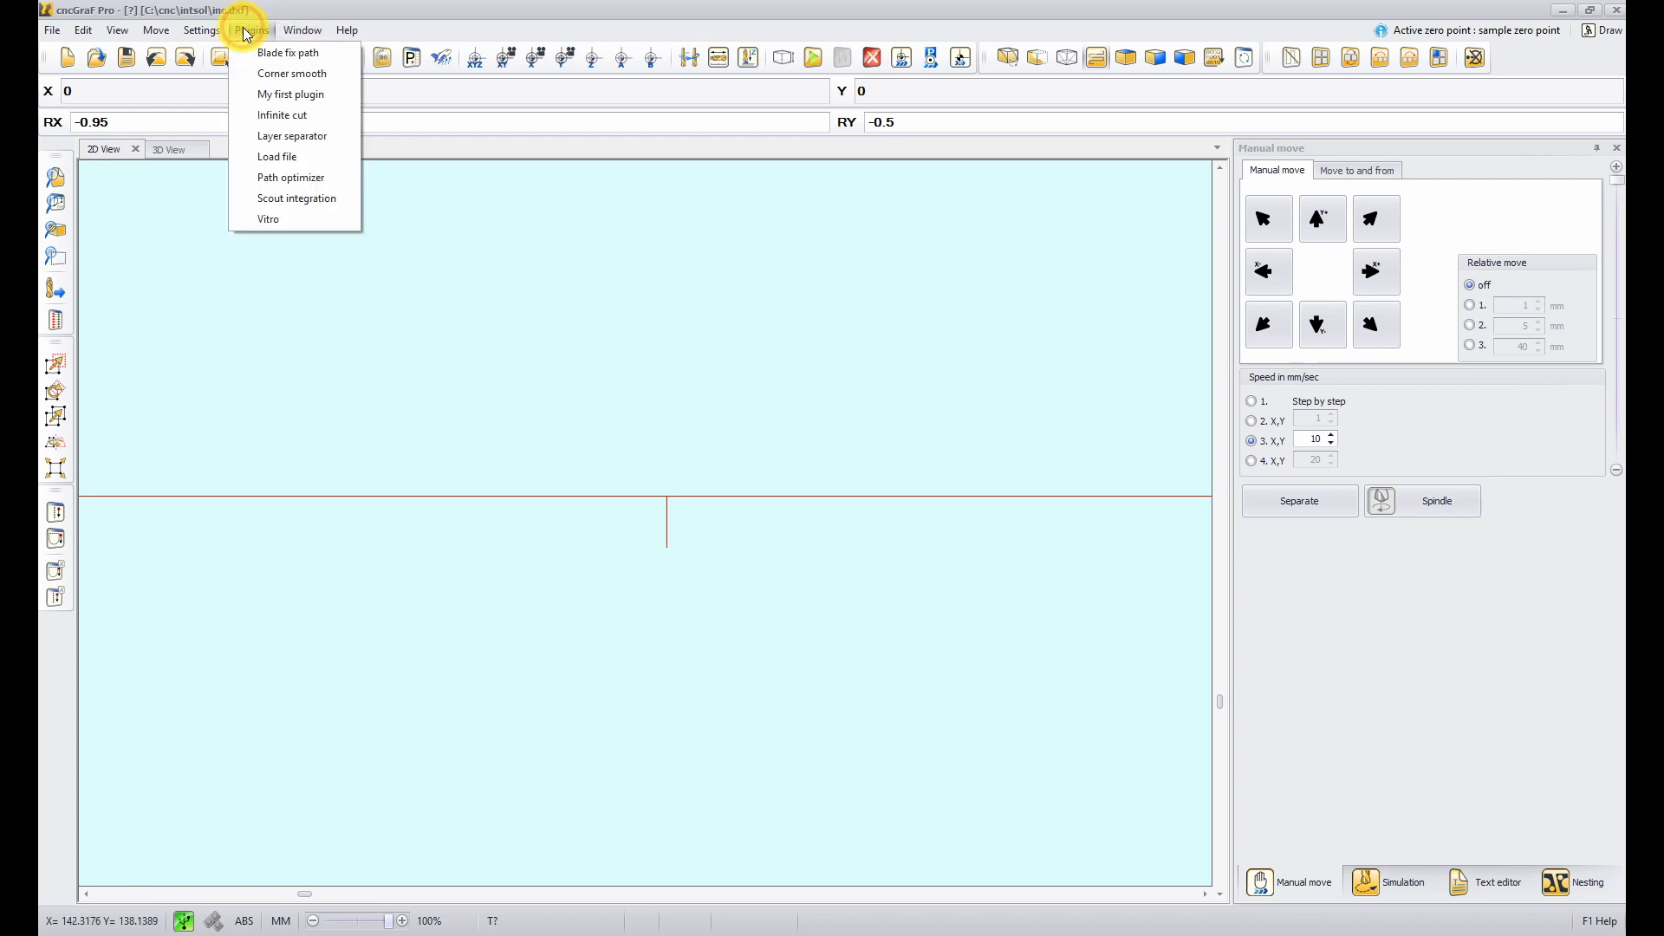
pyautogui.click(304, 130)
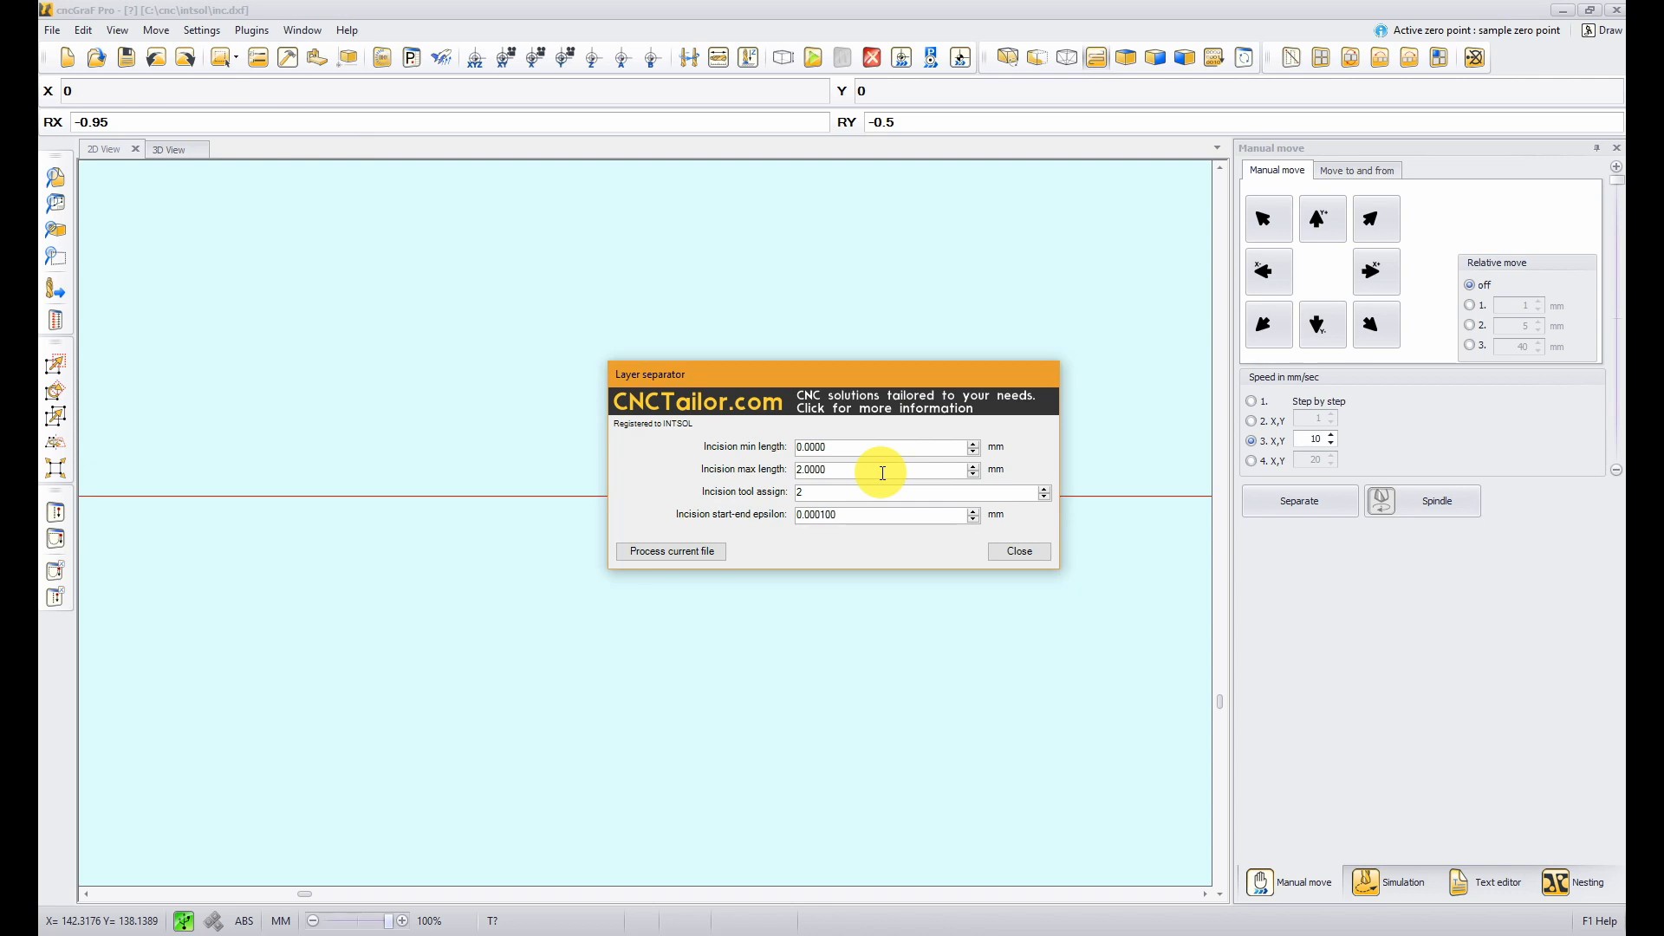
pyautogui.click(849, 449)
pyautogui.click(1013, 550)
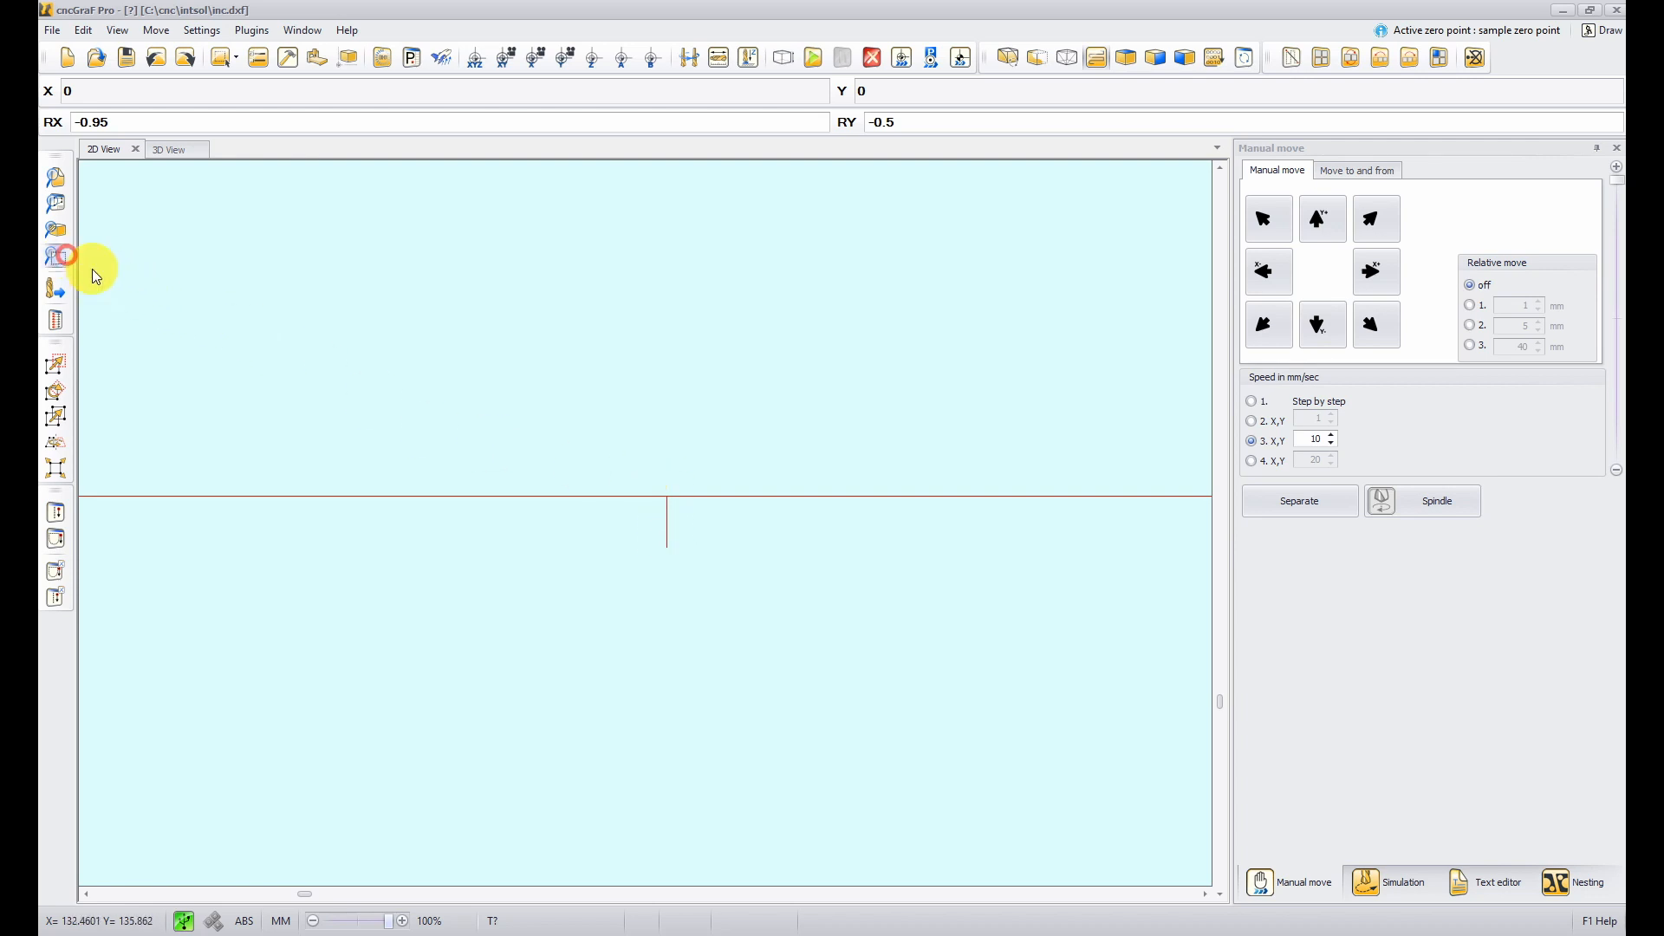
# - Process the current file with the Layer separator plugin using its existing incision settings, then close the dialog
pyautogui.moveTo(564, 450); pyautogui.dragTo(780, 614)
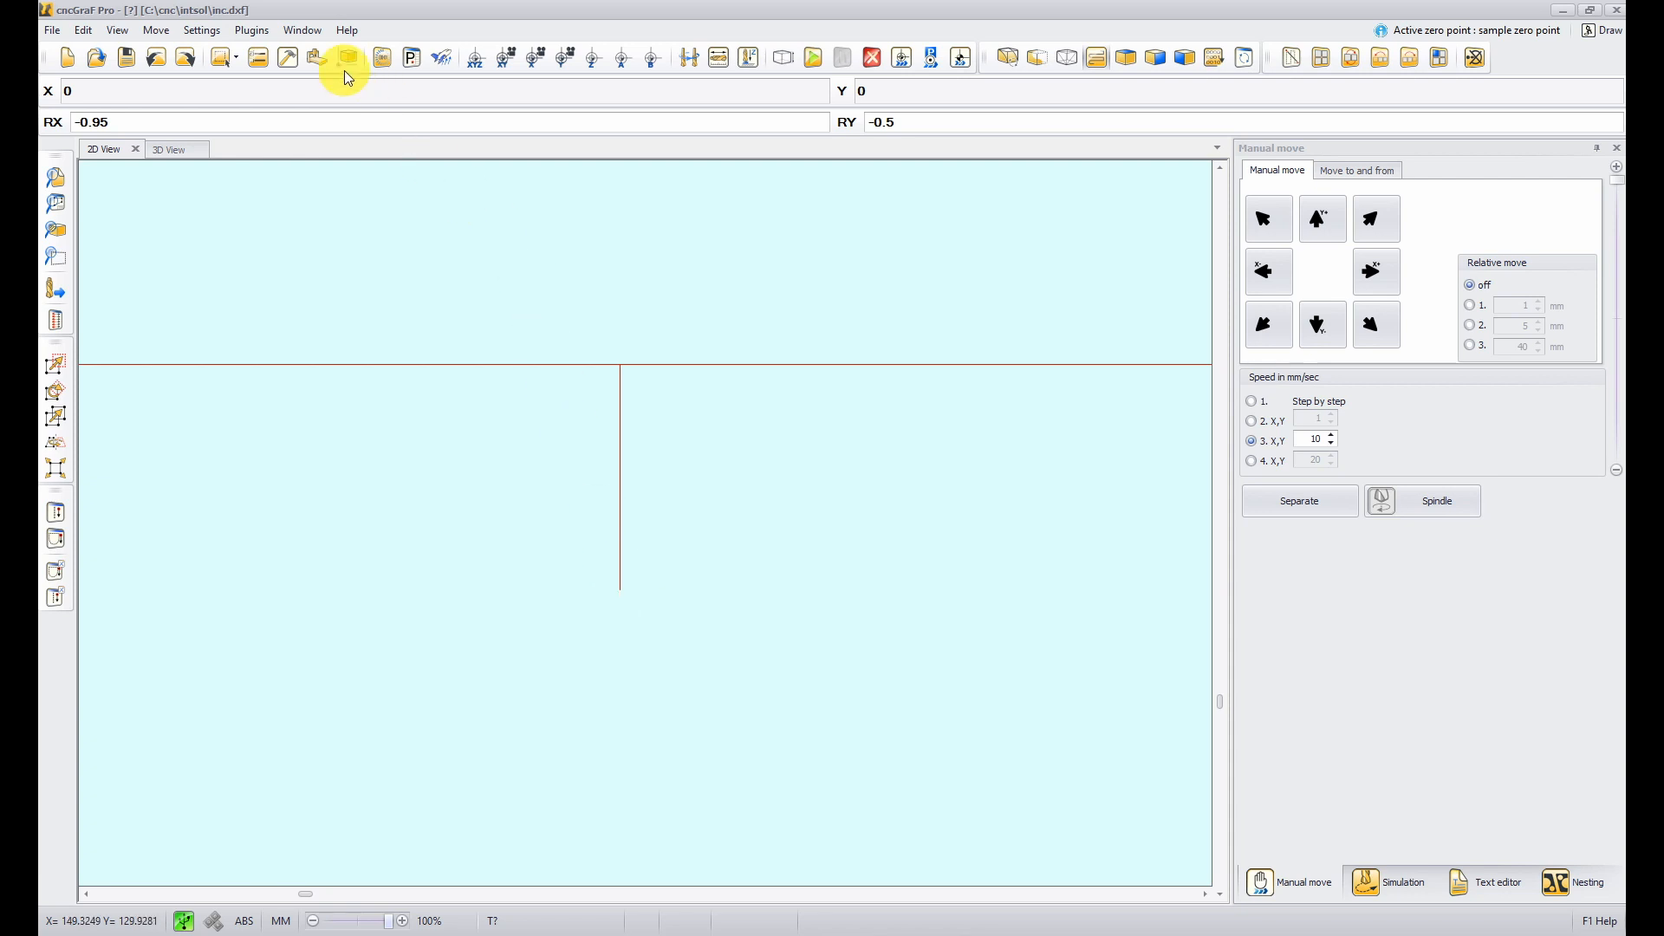
pyautogui.click(249, 30)
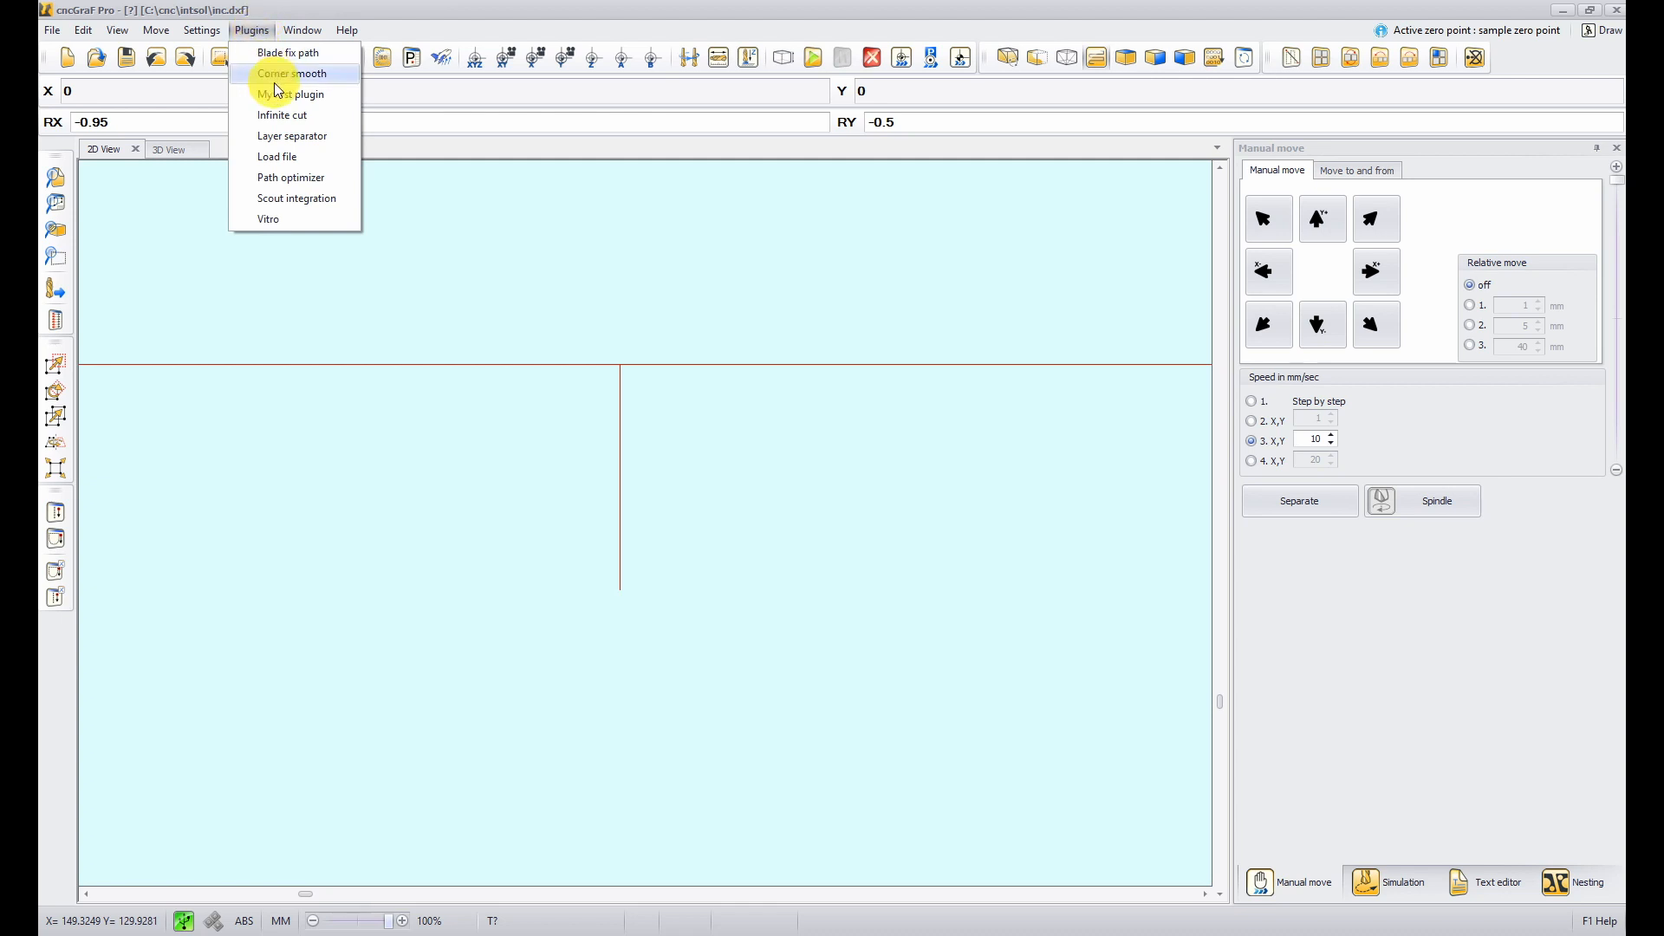
pyautogui.click(288, 136)
pyautogui.moveTo(832, 469); pyautogui.dragTo(792, 469)
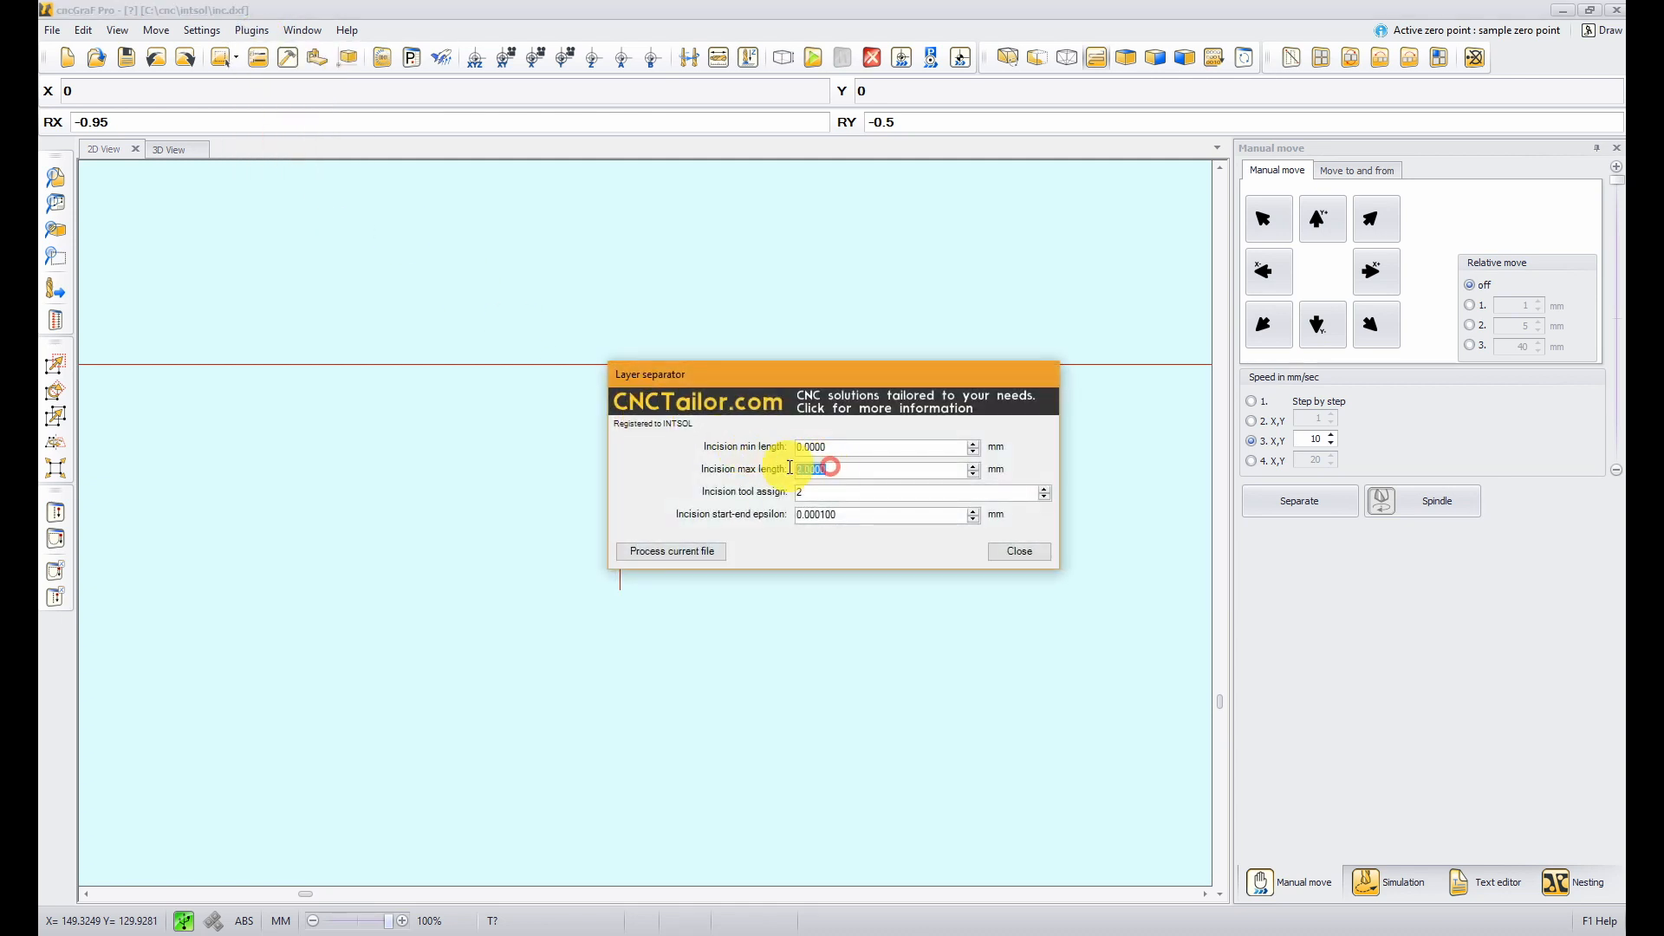
pyautogui.click(814, 491)
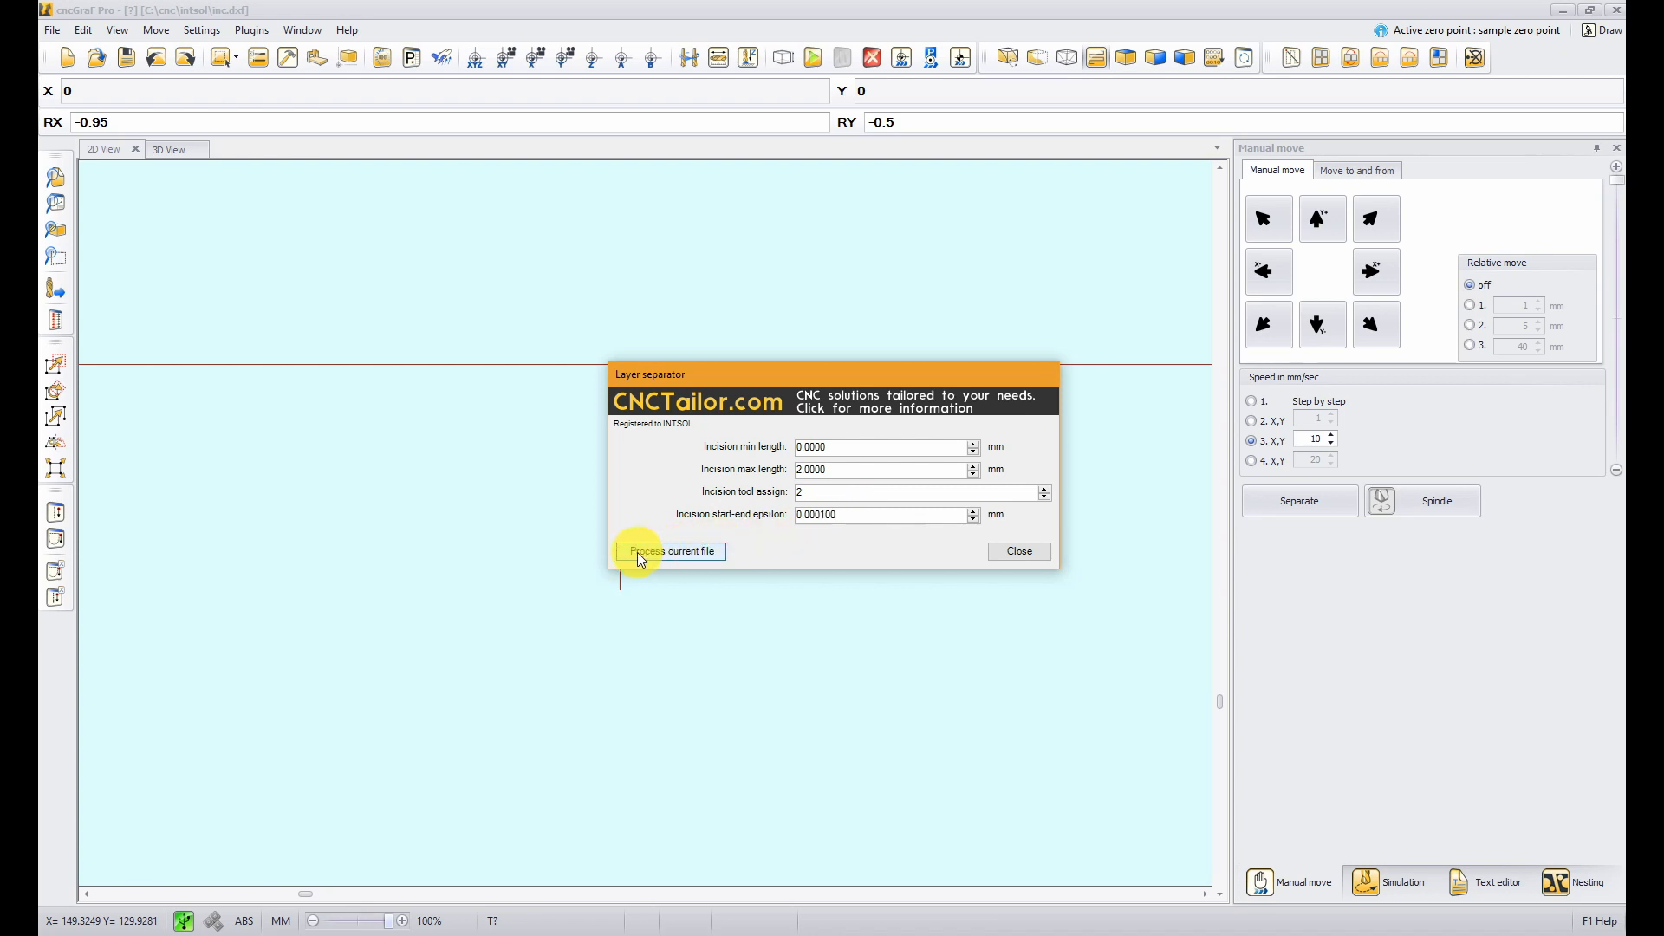
pyautogui.click(690, 559)
pyautogui.click(1007, 553)
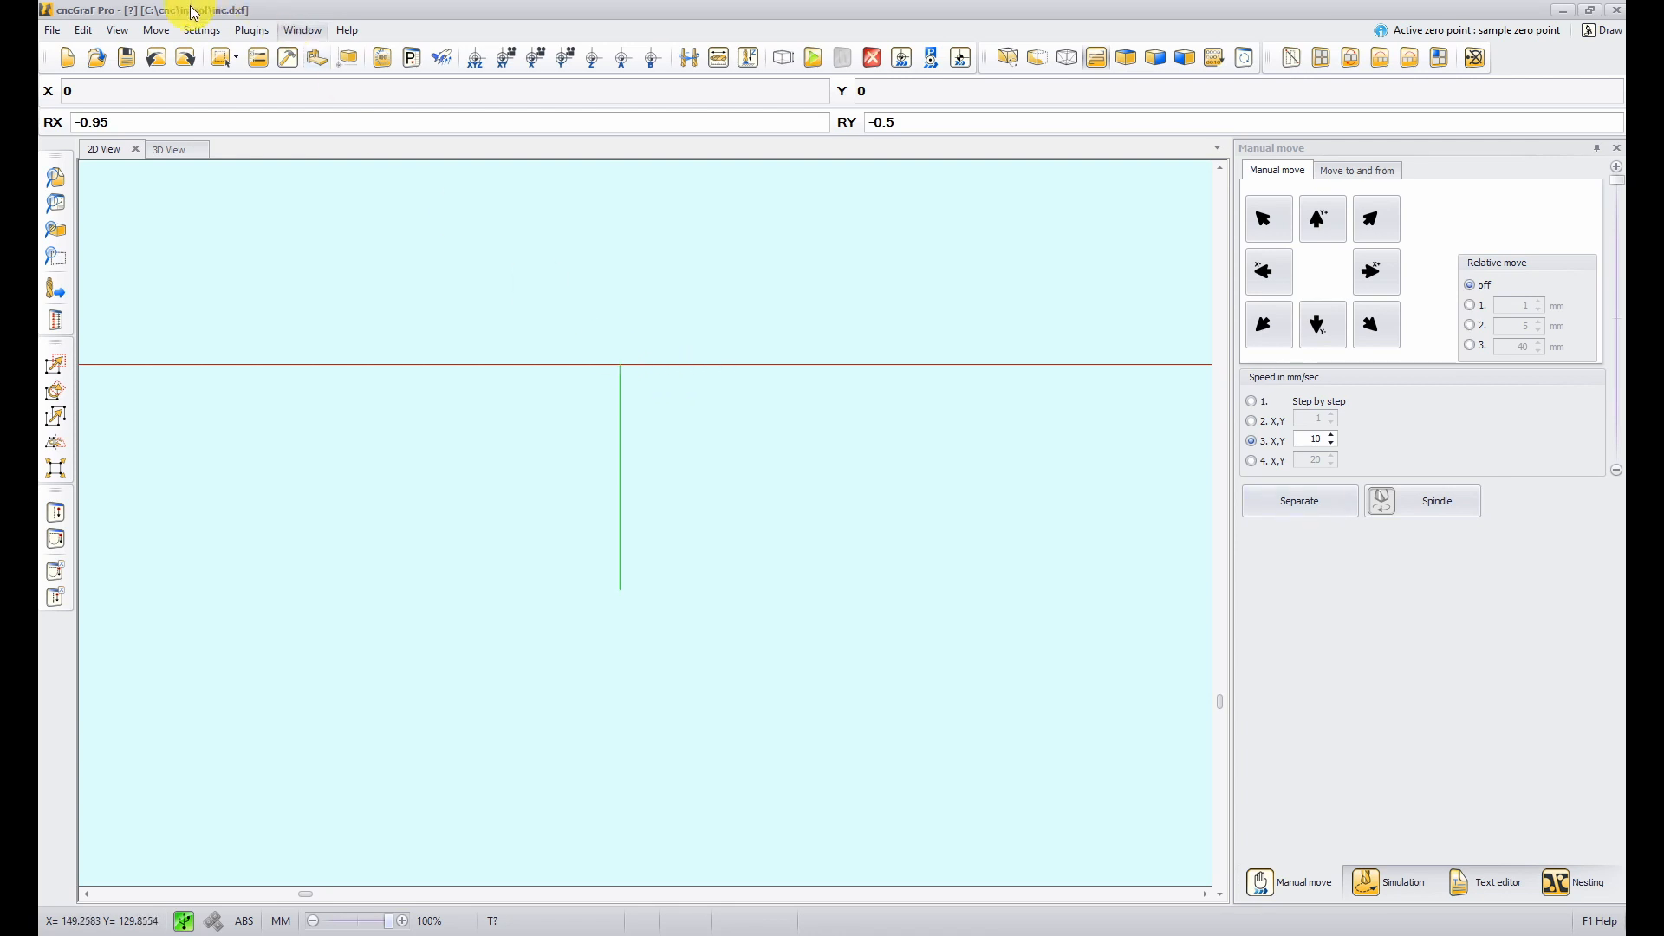
# - Open the Macro editor to examine the layer-separator-exe macro code, then close it
pyautogui.click(201, 29)
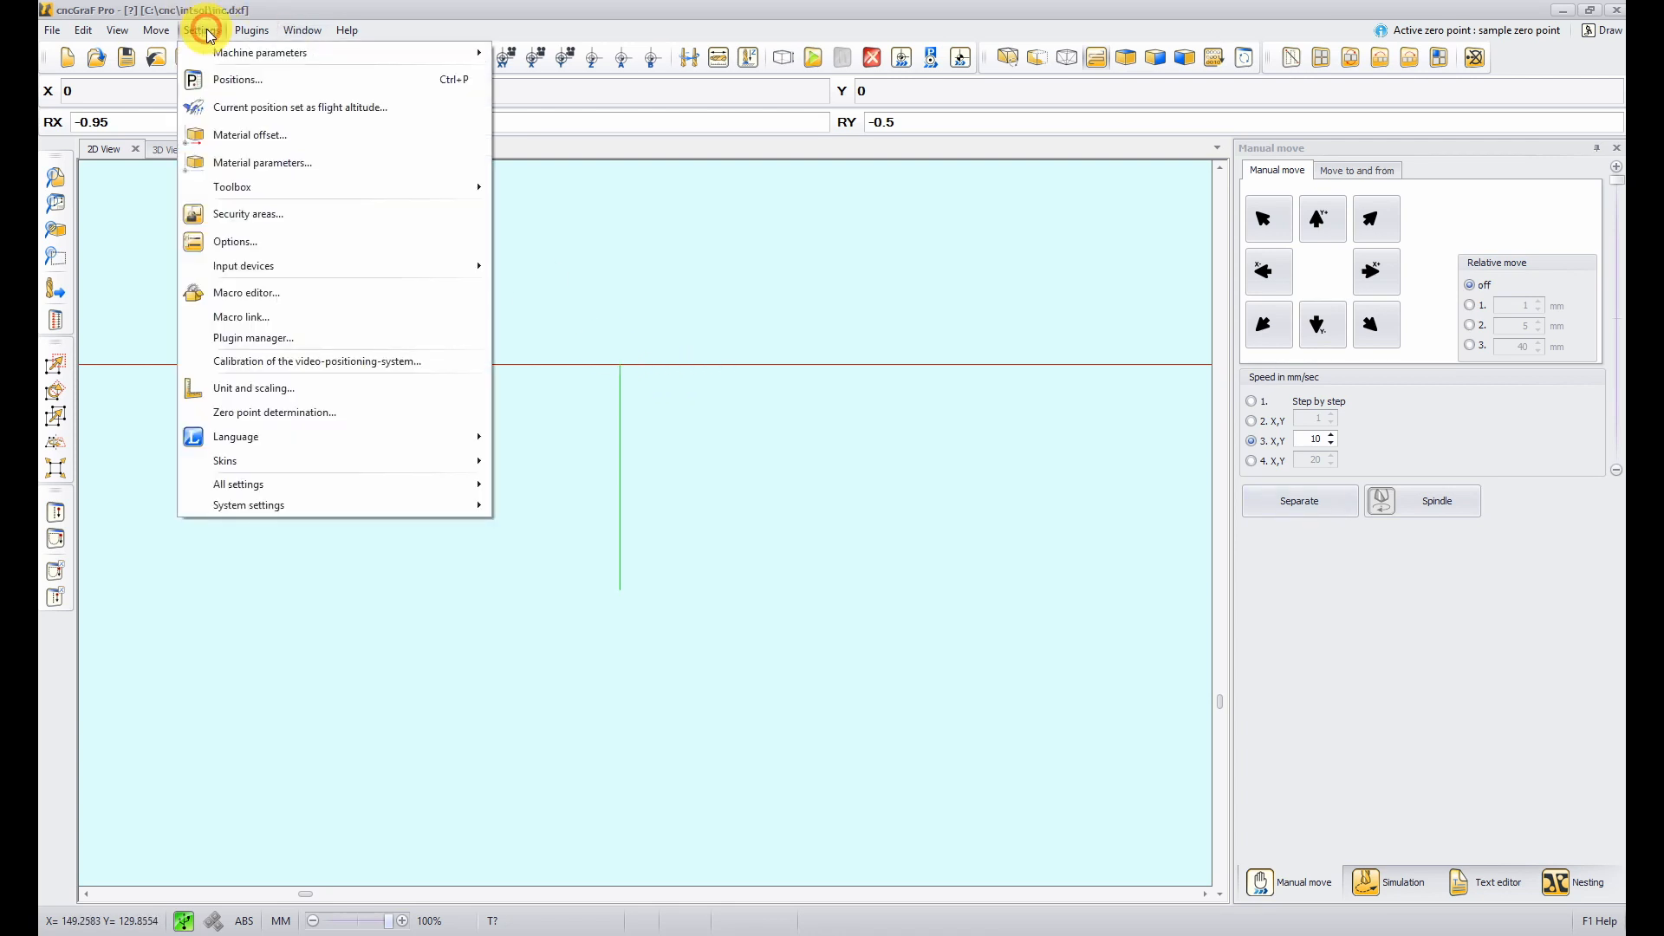
pyautogui.click(268, 295)
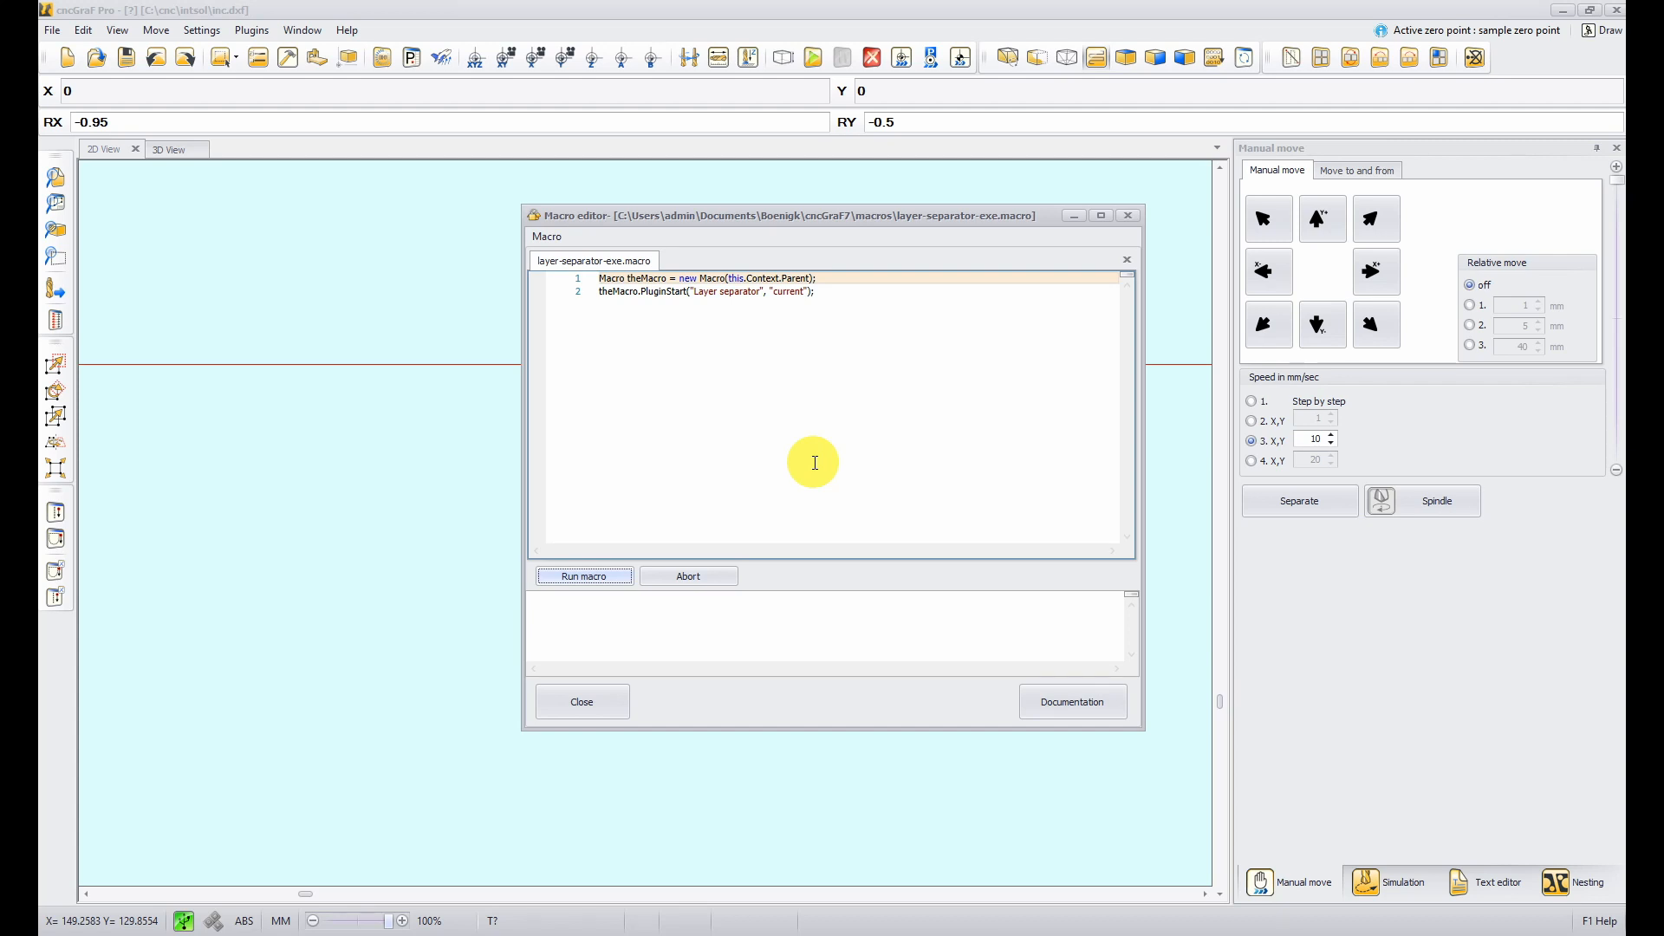
pyautogui.moveTo(884, 305); pyautogui.dragTo(528, 267)
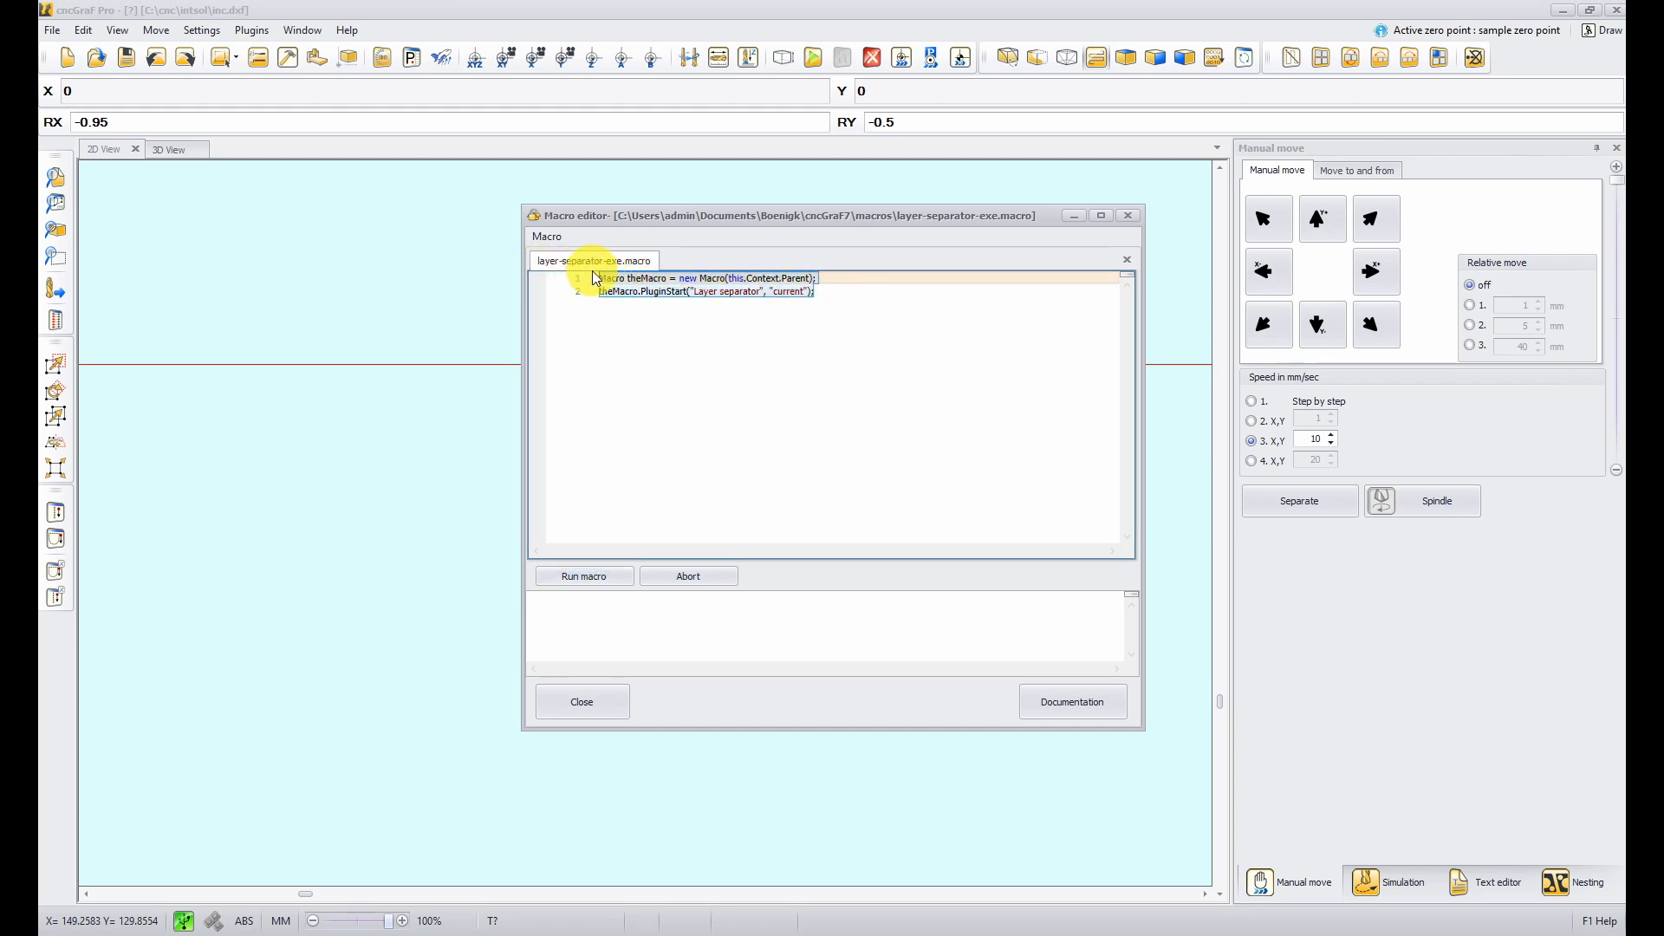
pyautogui.click(800, 335)
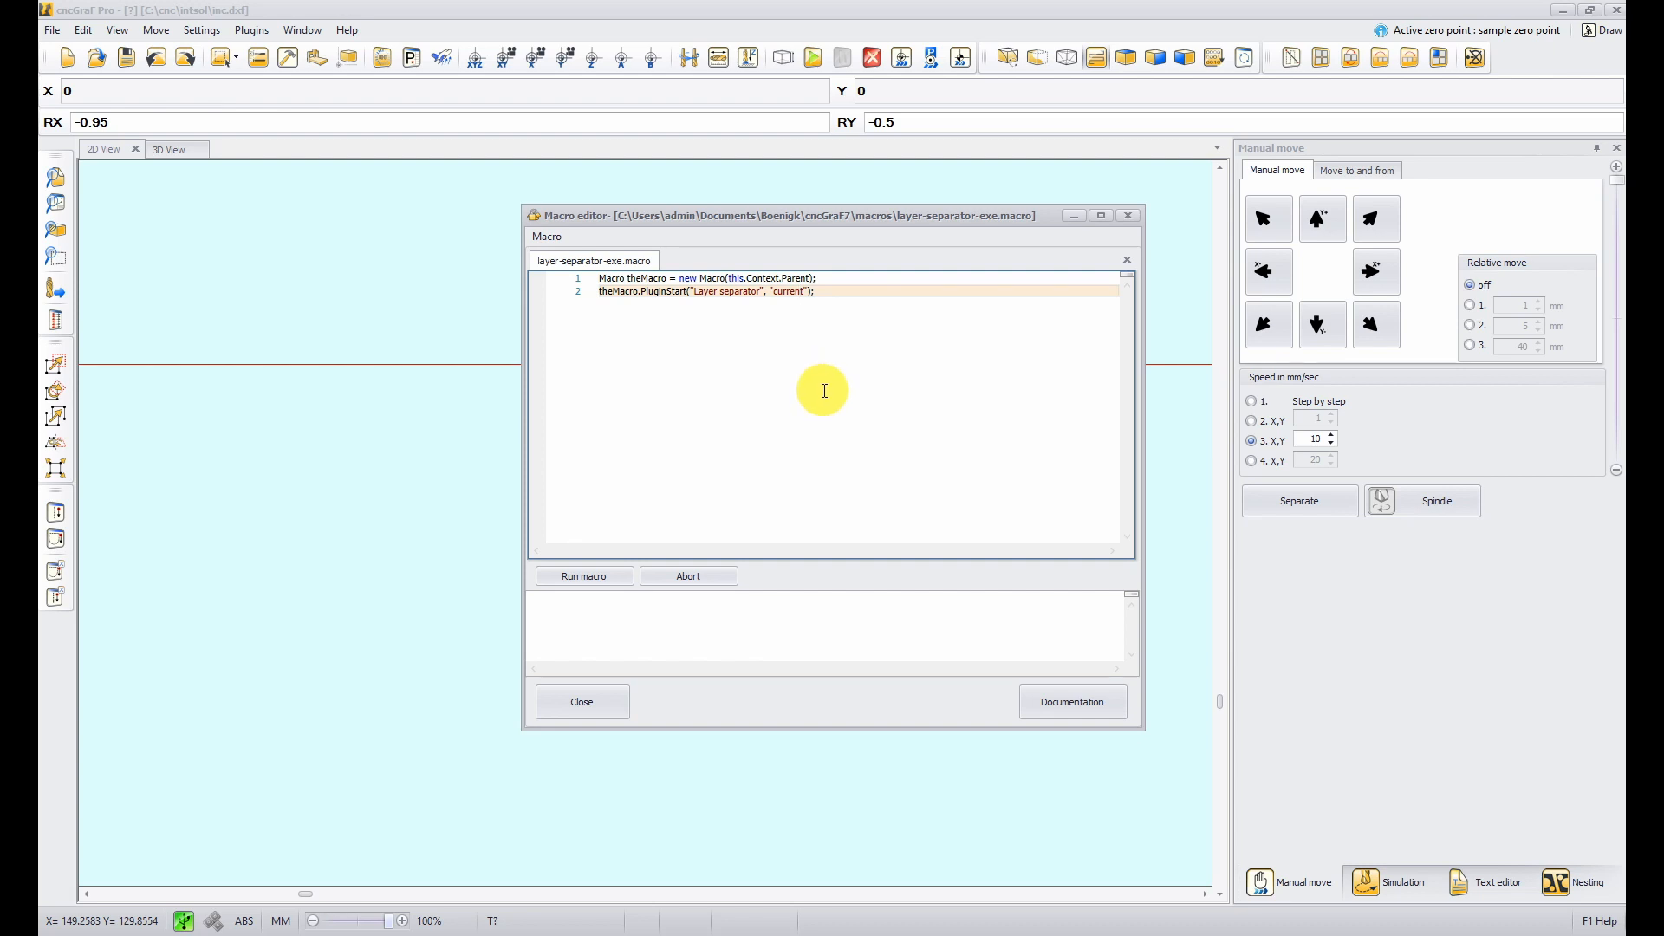
pyautogui.click(605, 709)
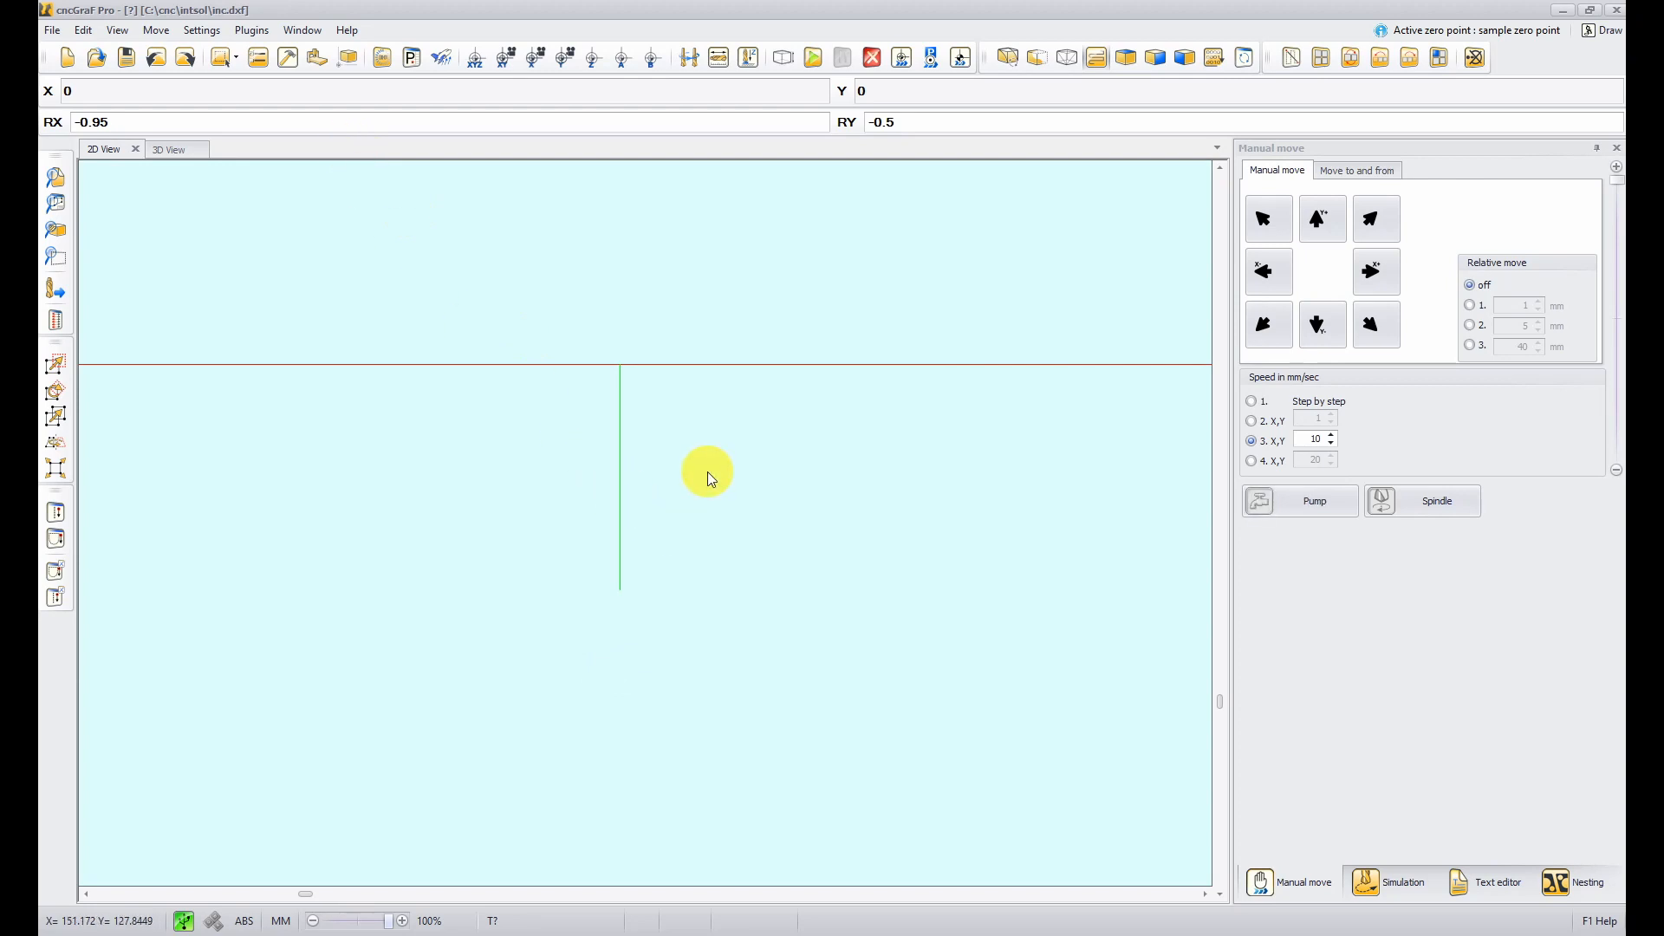
# - In Macro link, link the layer-separator-exe macro to the 'Instead pump on/off' event
pyautogui.click(209, 32)
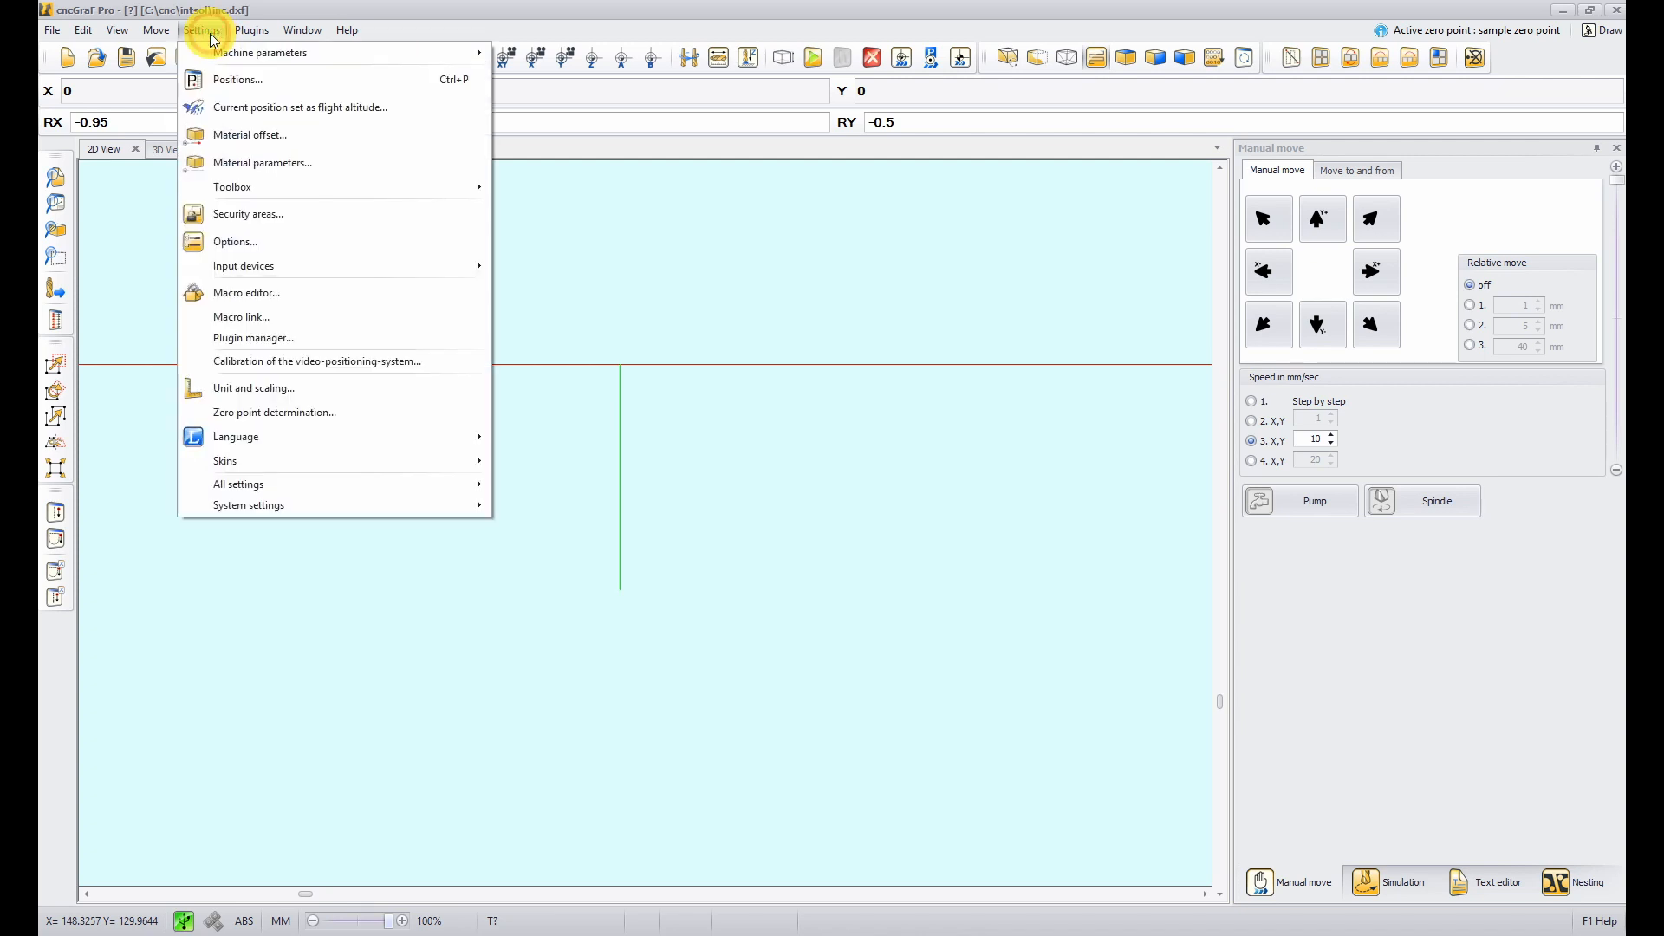
pyautogui.click(265, 320)
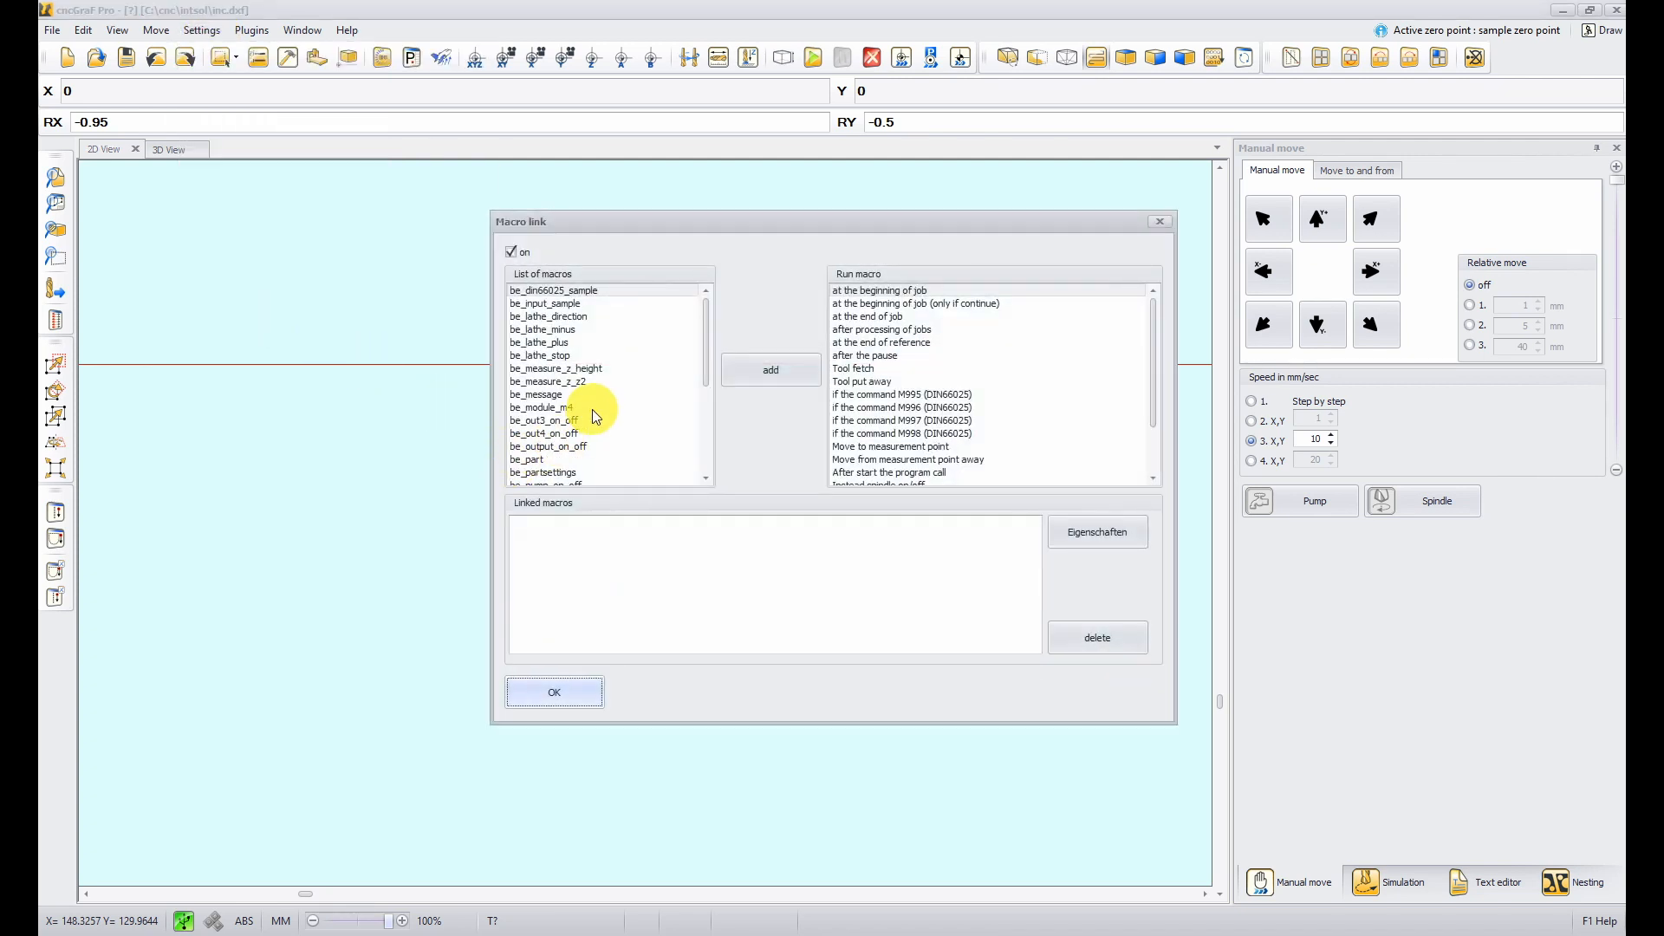
pyautogui.scroll(-5, 591, 409)
pyautogui.click(591, 474)
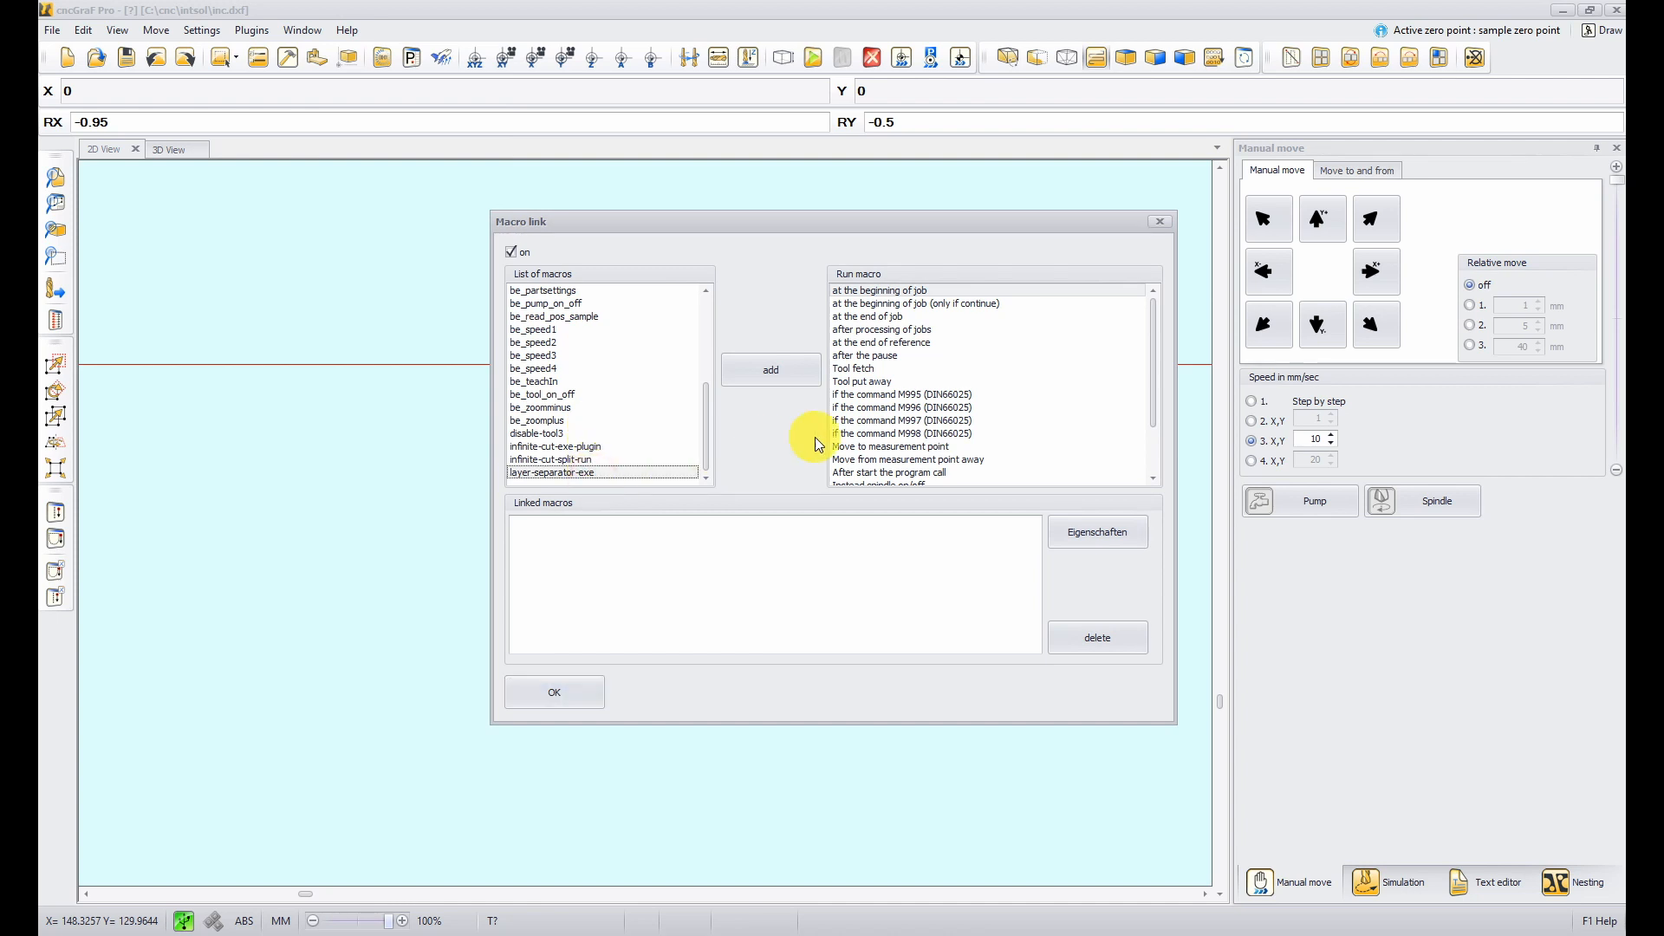
pyautogui.scroll(-2, 939, 431)
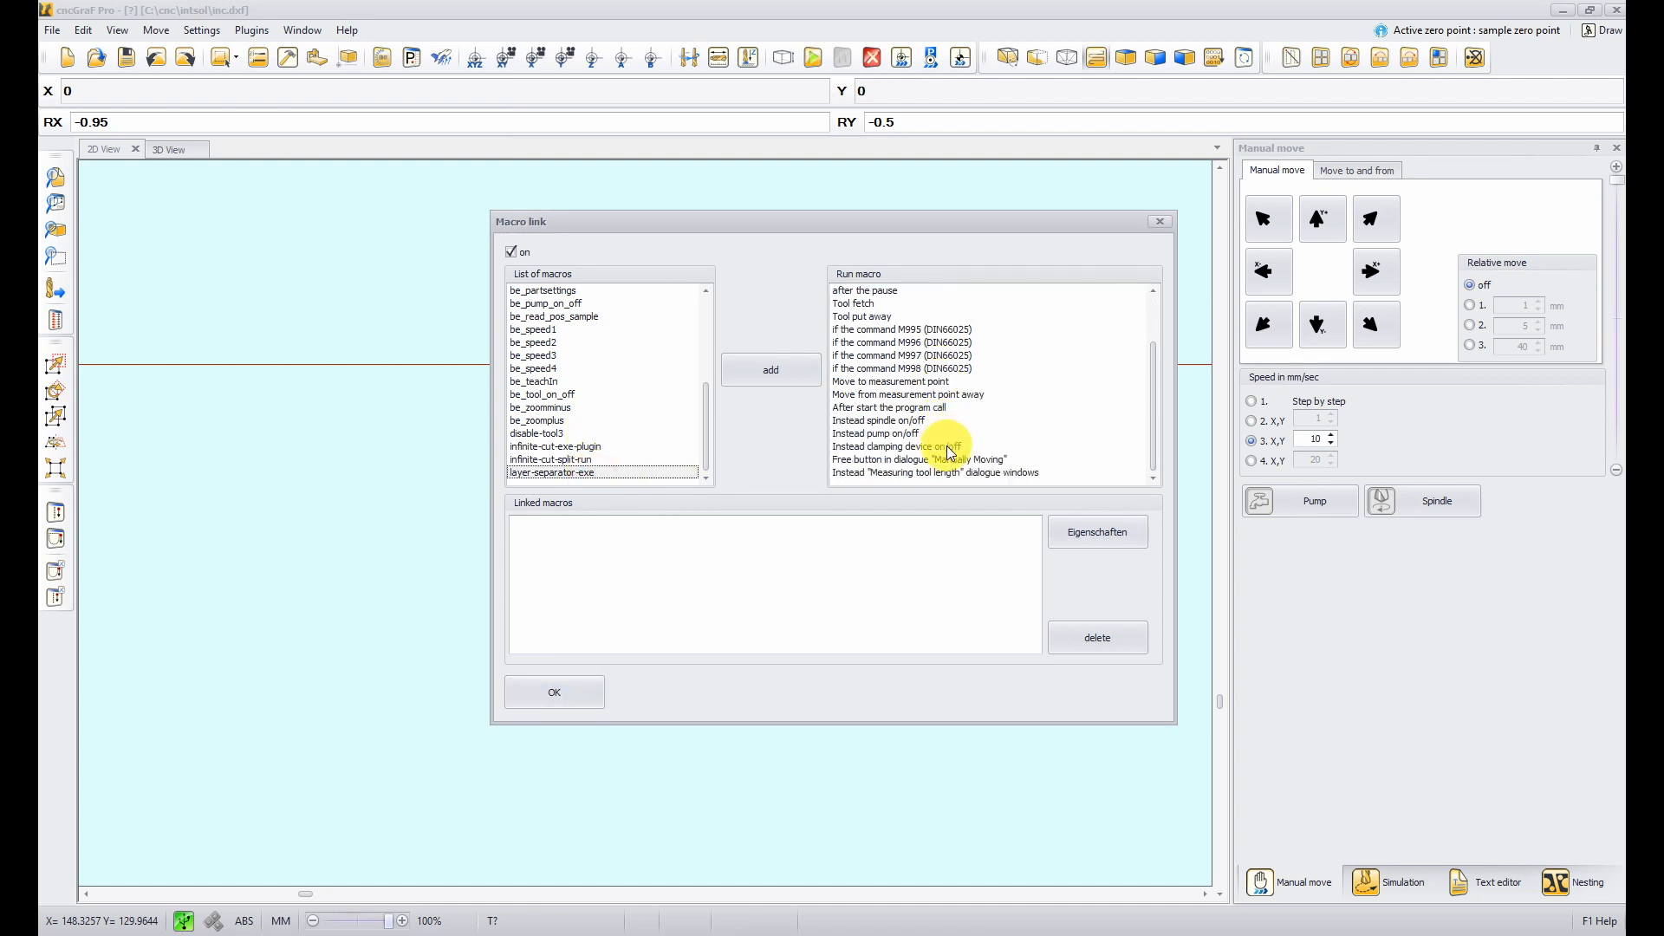
pyautogui.click(901, 433)
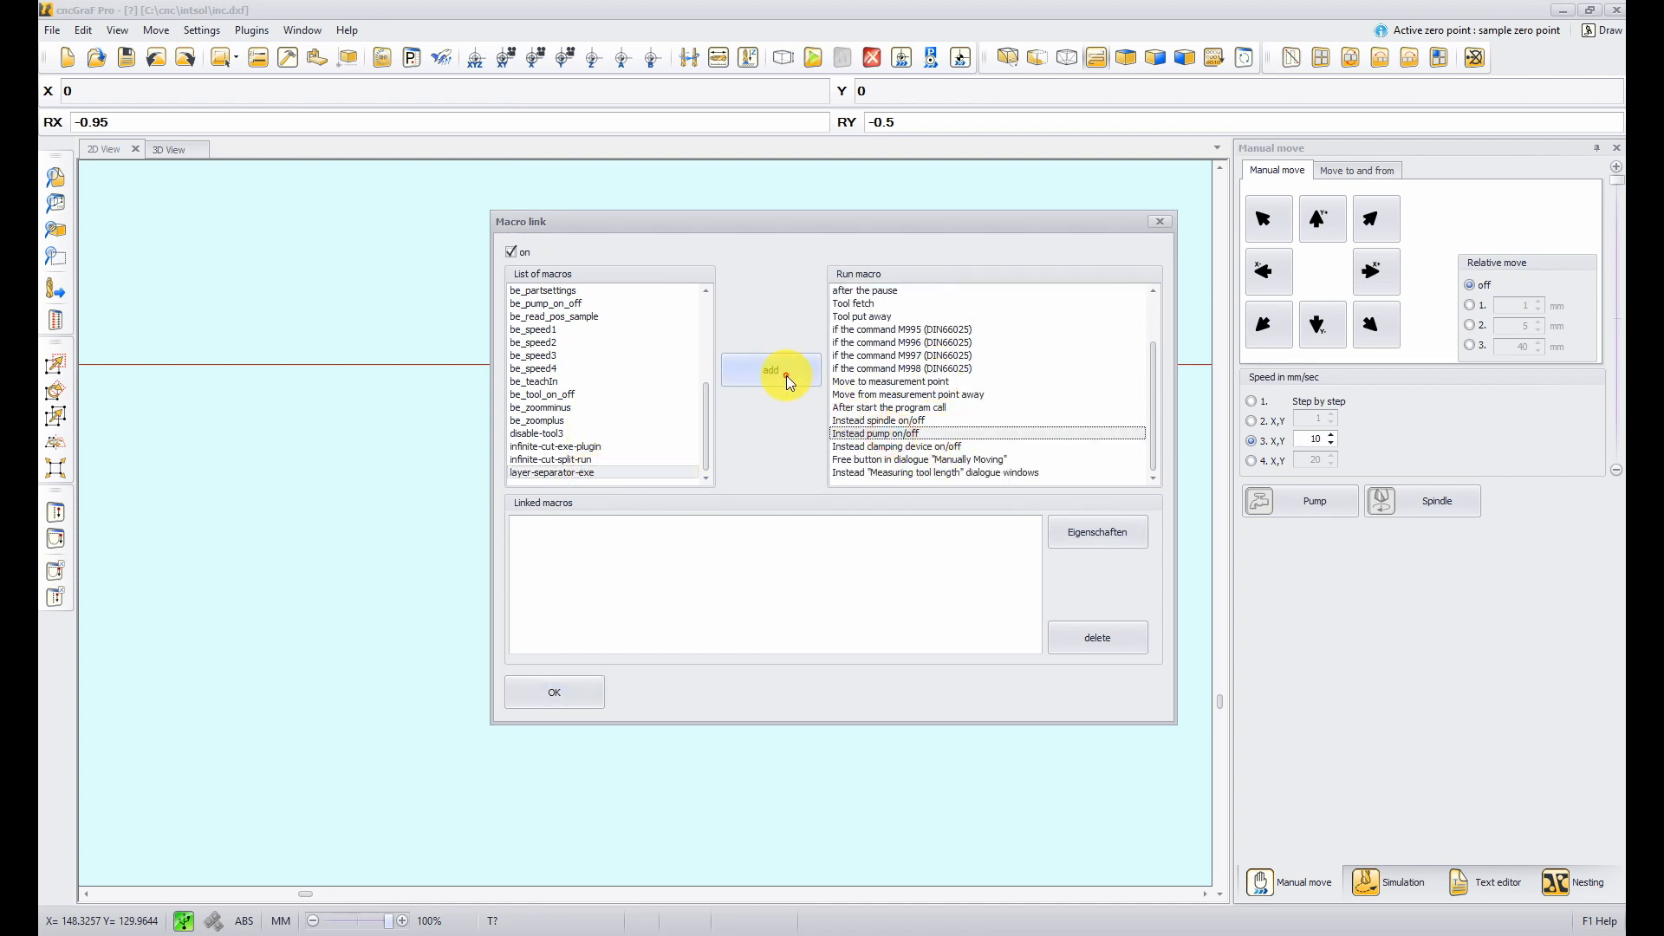
pyautogui.click(787, 376)
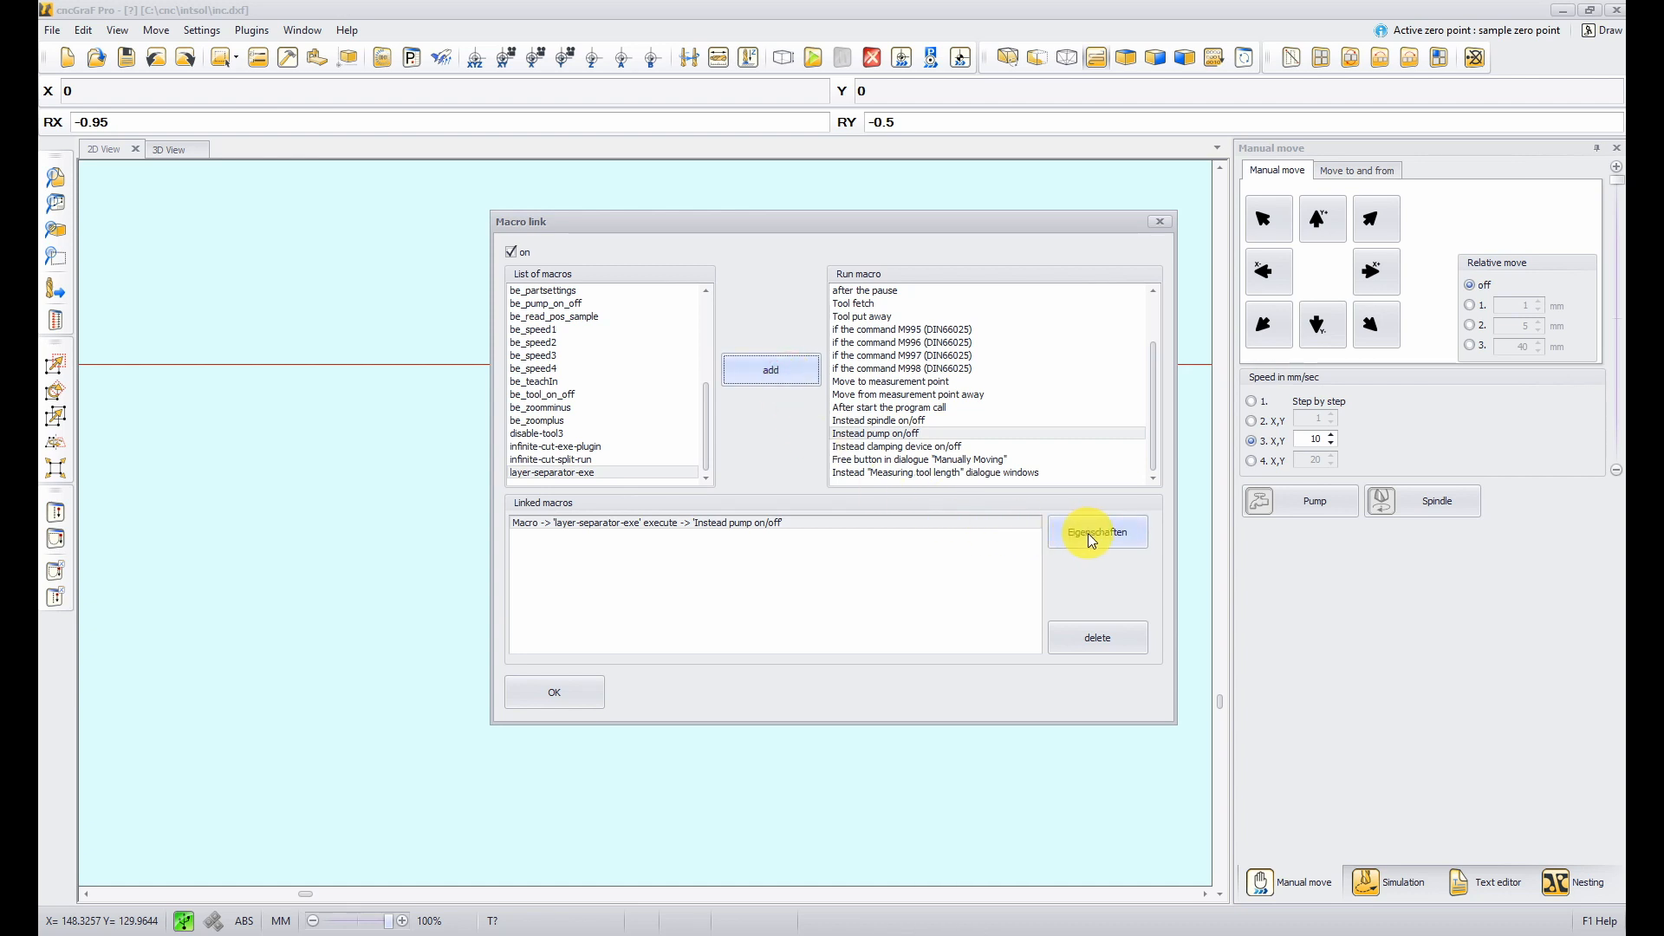
# - Set the linked macro's button text to Separate in its properties and confirm the Macro link dialog
pyautogui.click(1089, 533)
pyautogui.doubleClick(806, 443)
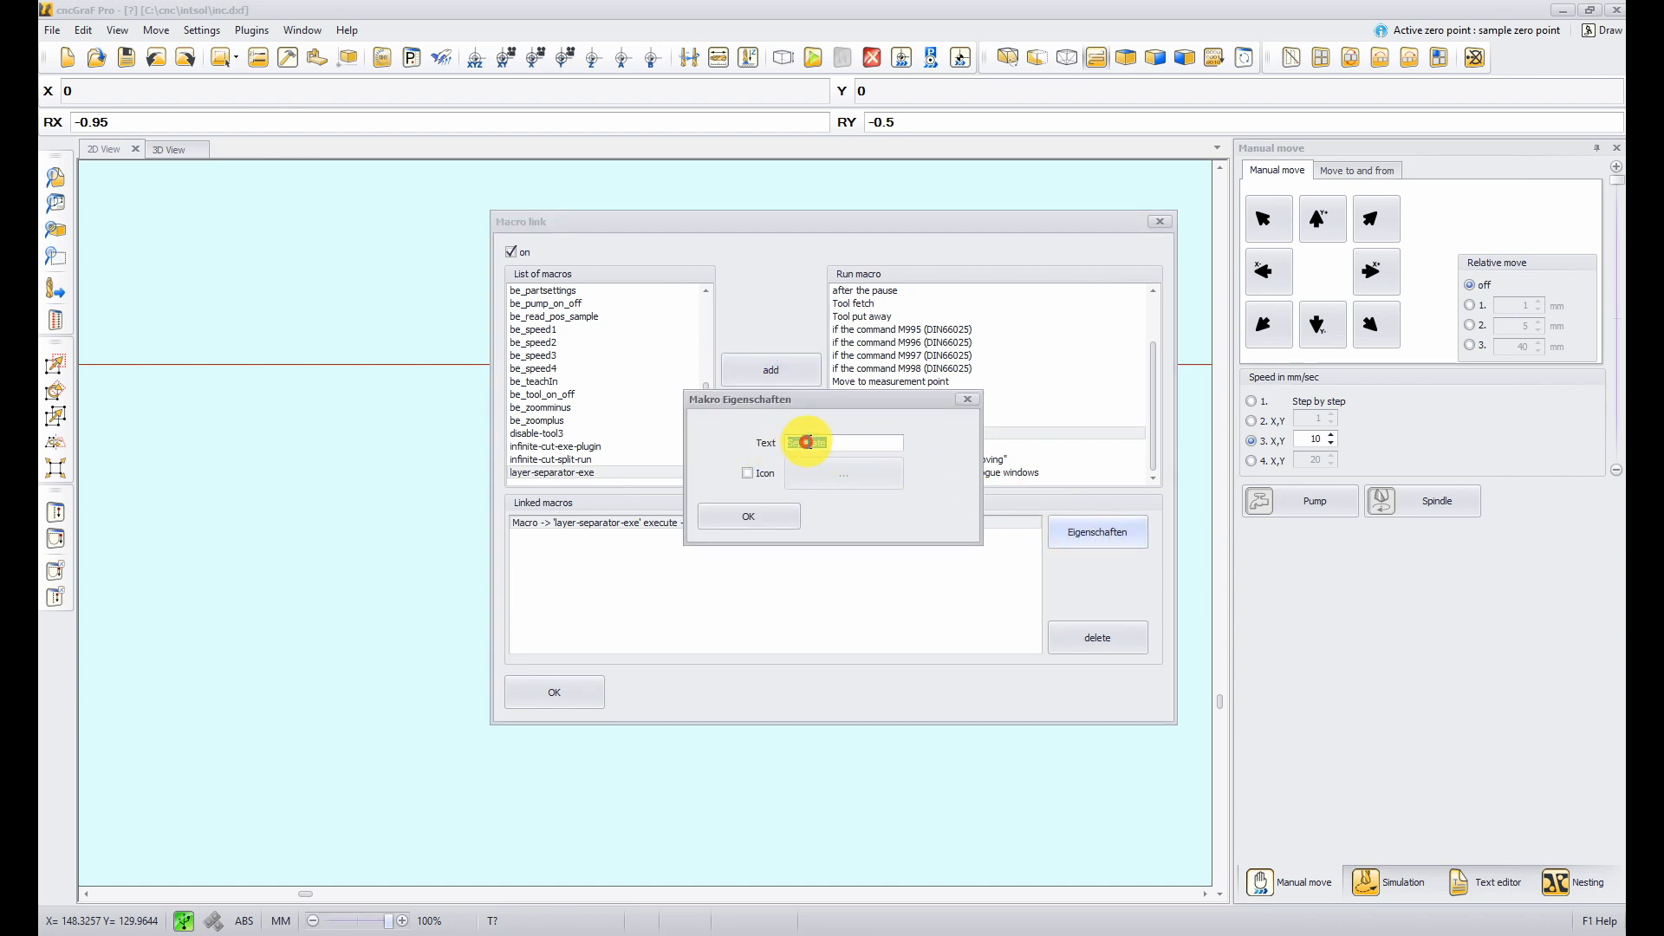
pyautogui.click(772, 511)
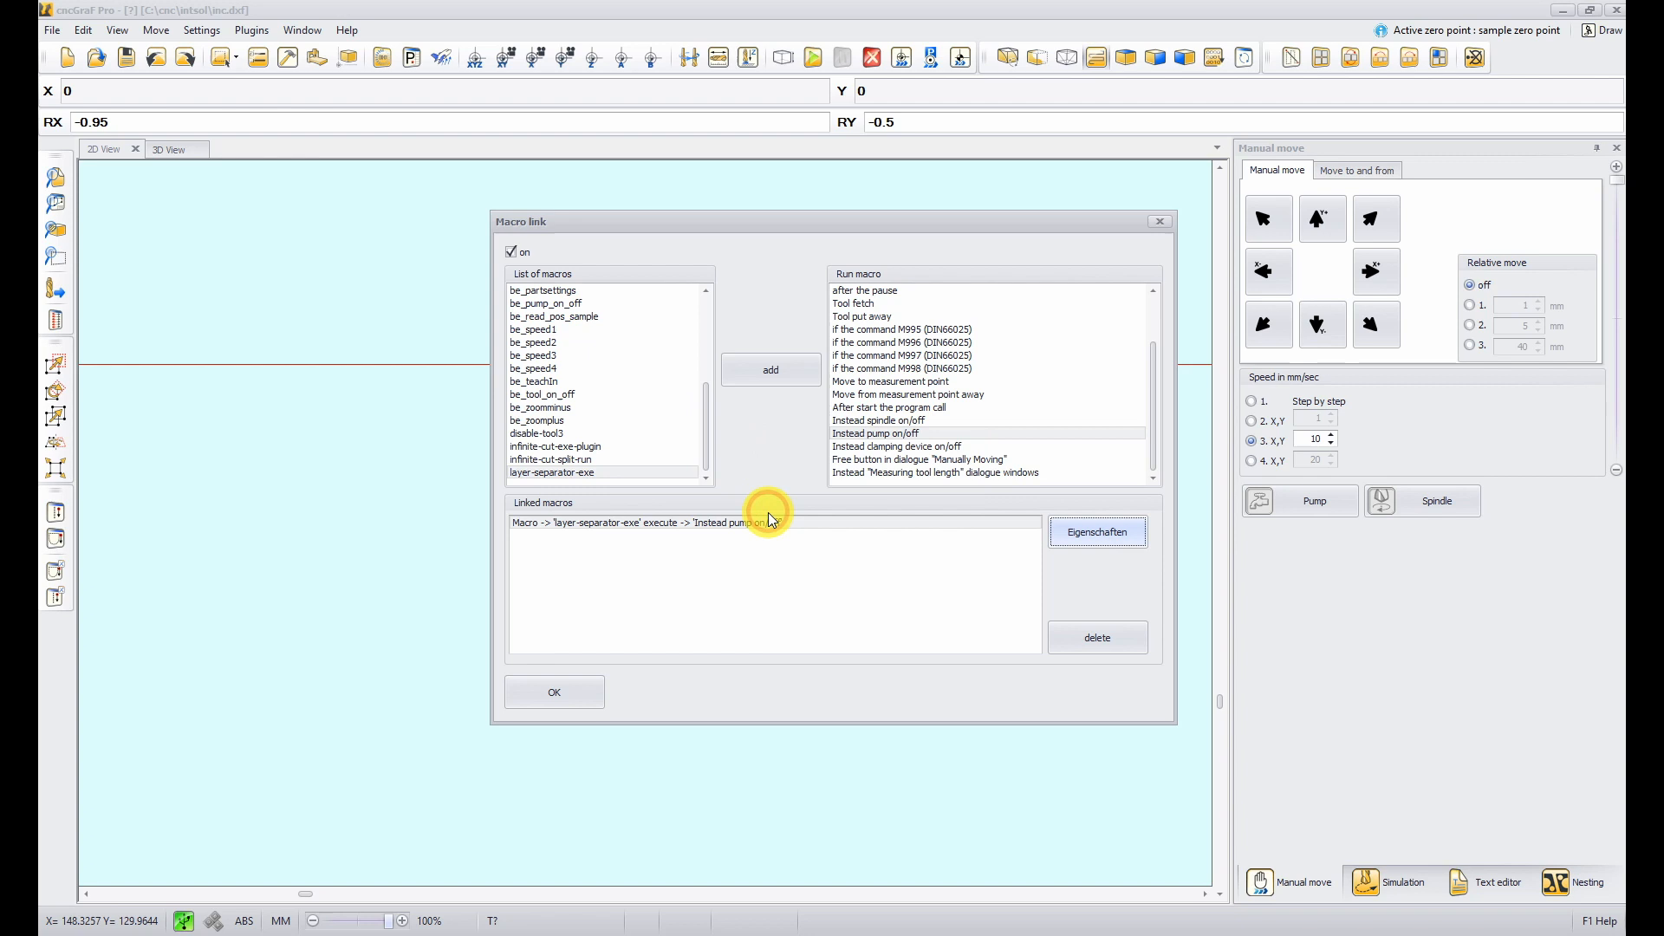
pyautogui.click(575, 692)
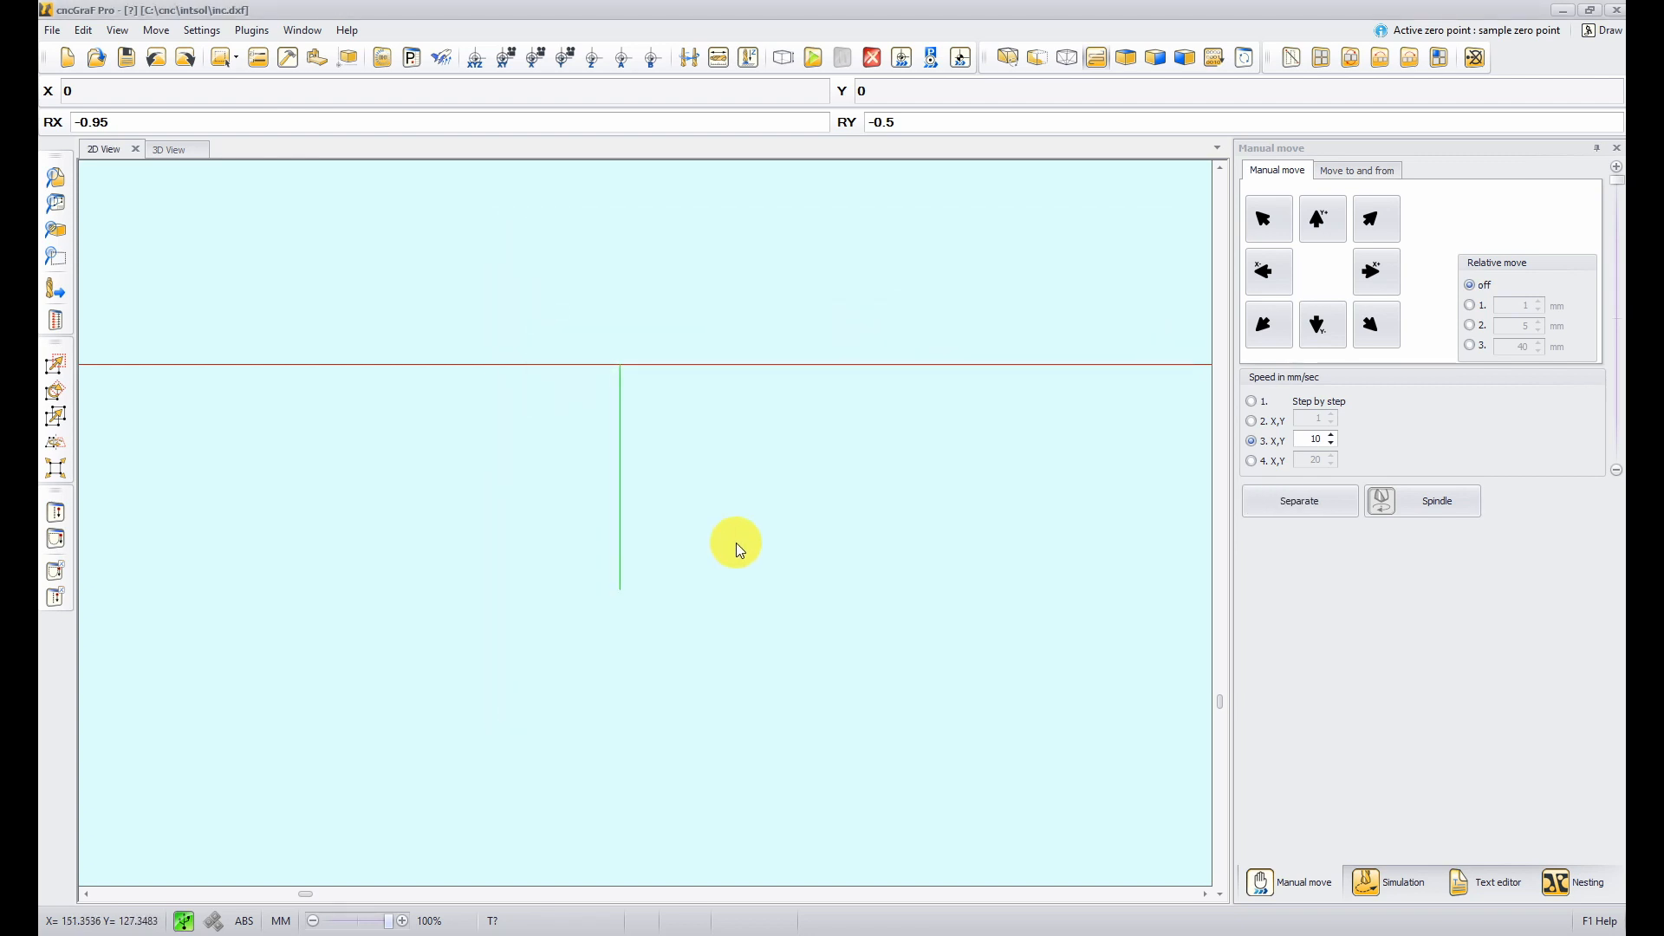
# - Run the layer separation on the drawing through the new Separate button
pyautogui.click(155, 58)
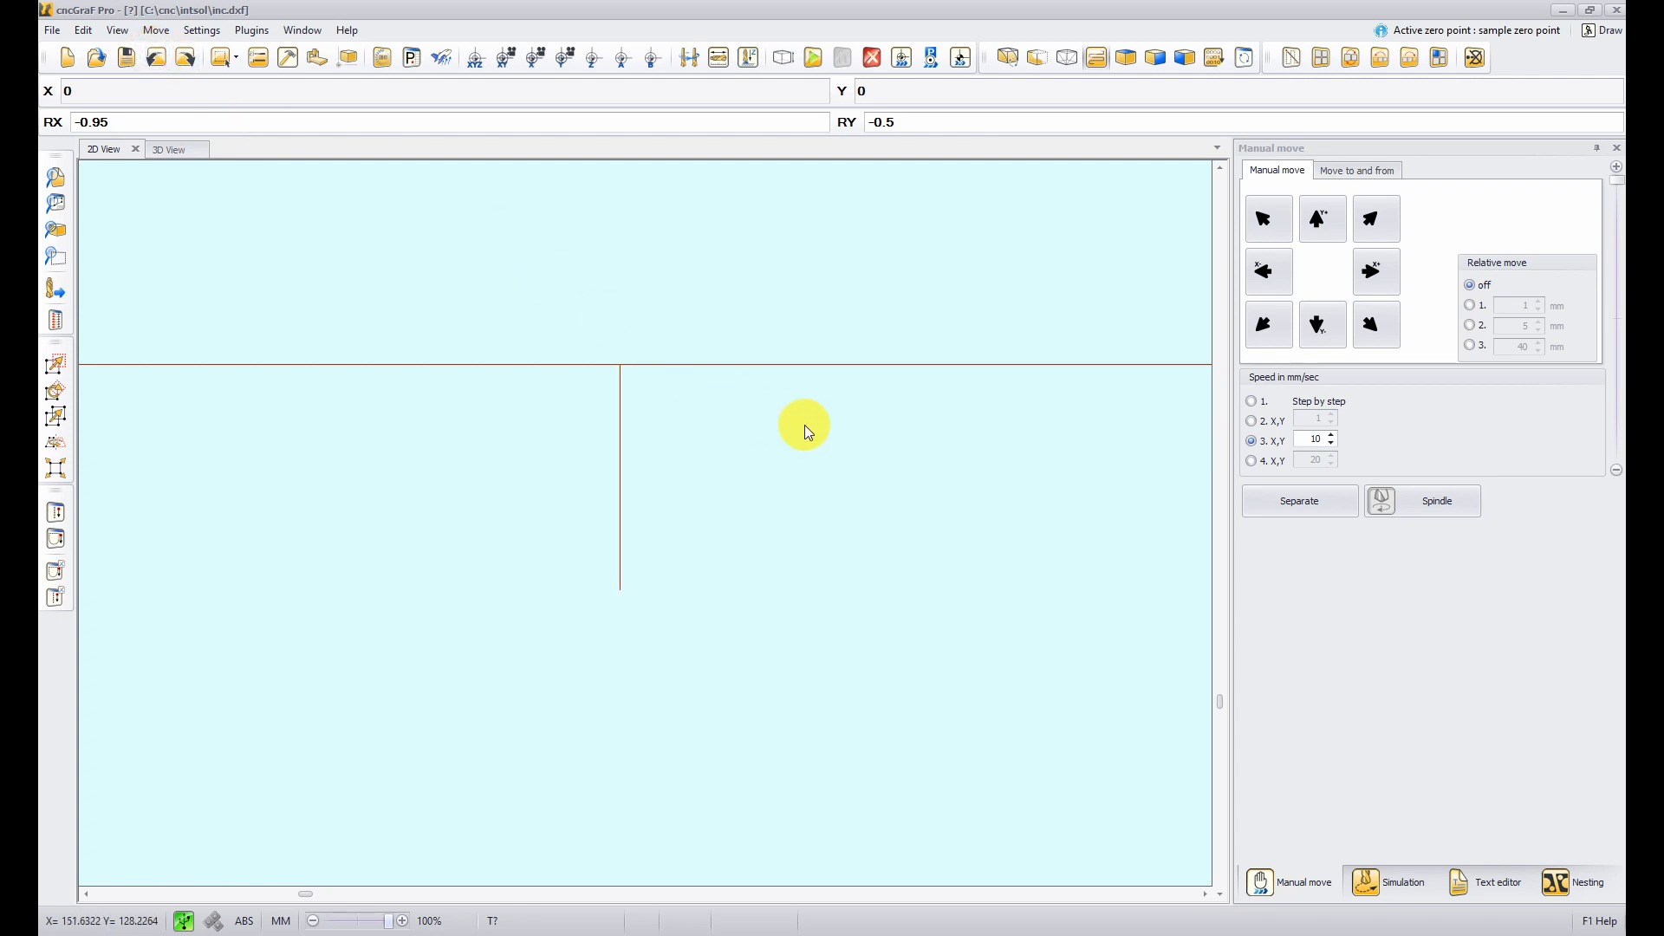
pyautogui.click(1307, 501)
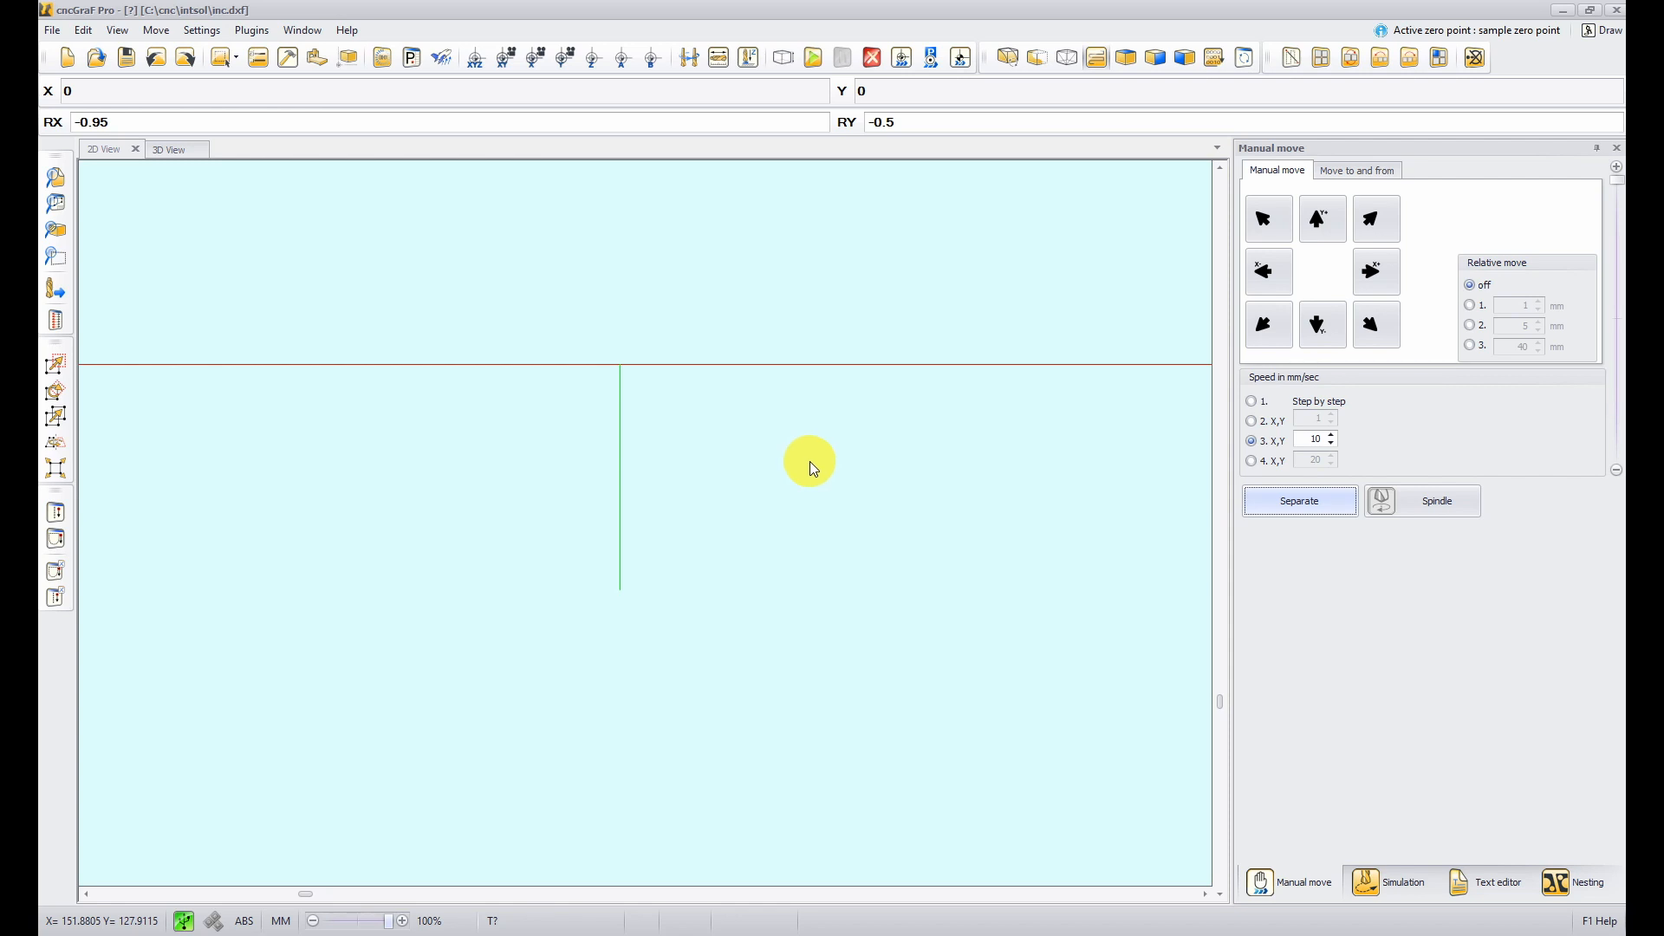
# - Open the Layer separator dialog and follow its CNCTailor.com banner to the vendor website in the browser
pyautogui.click(201, 30)
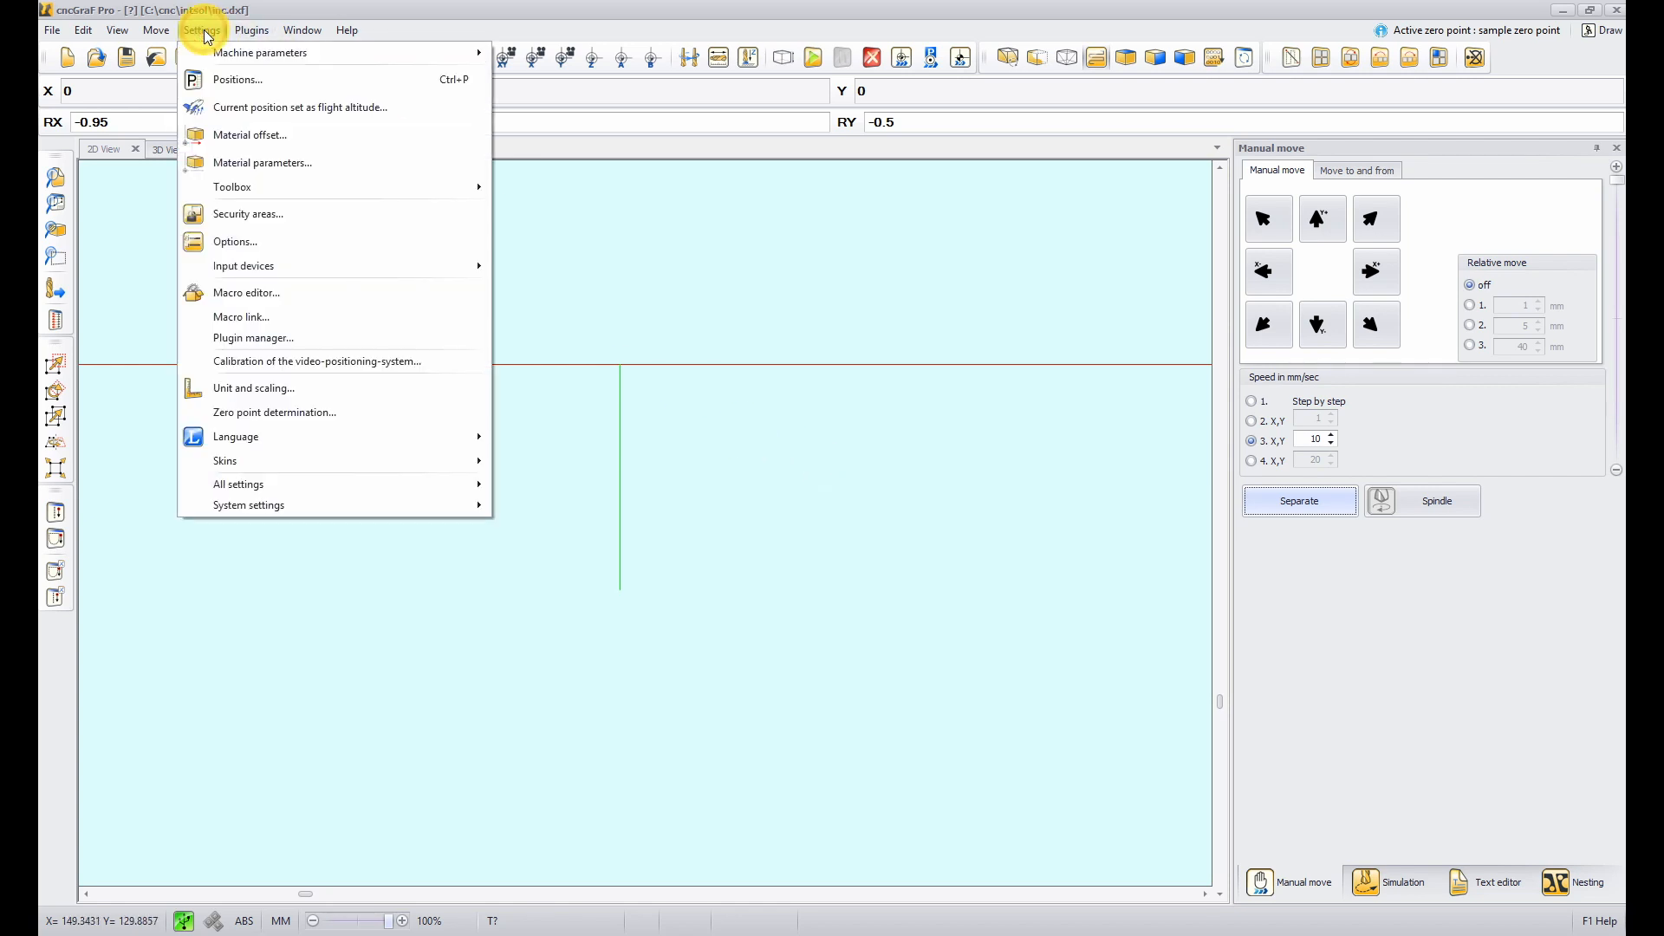
pyautogui.moveTo(249, 32)
pyautogui.click(279, 137)
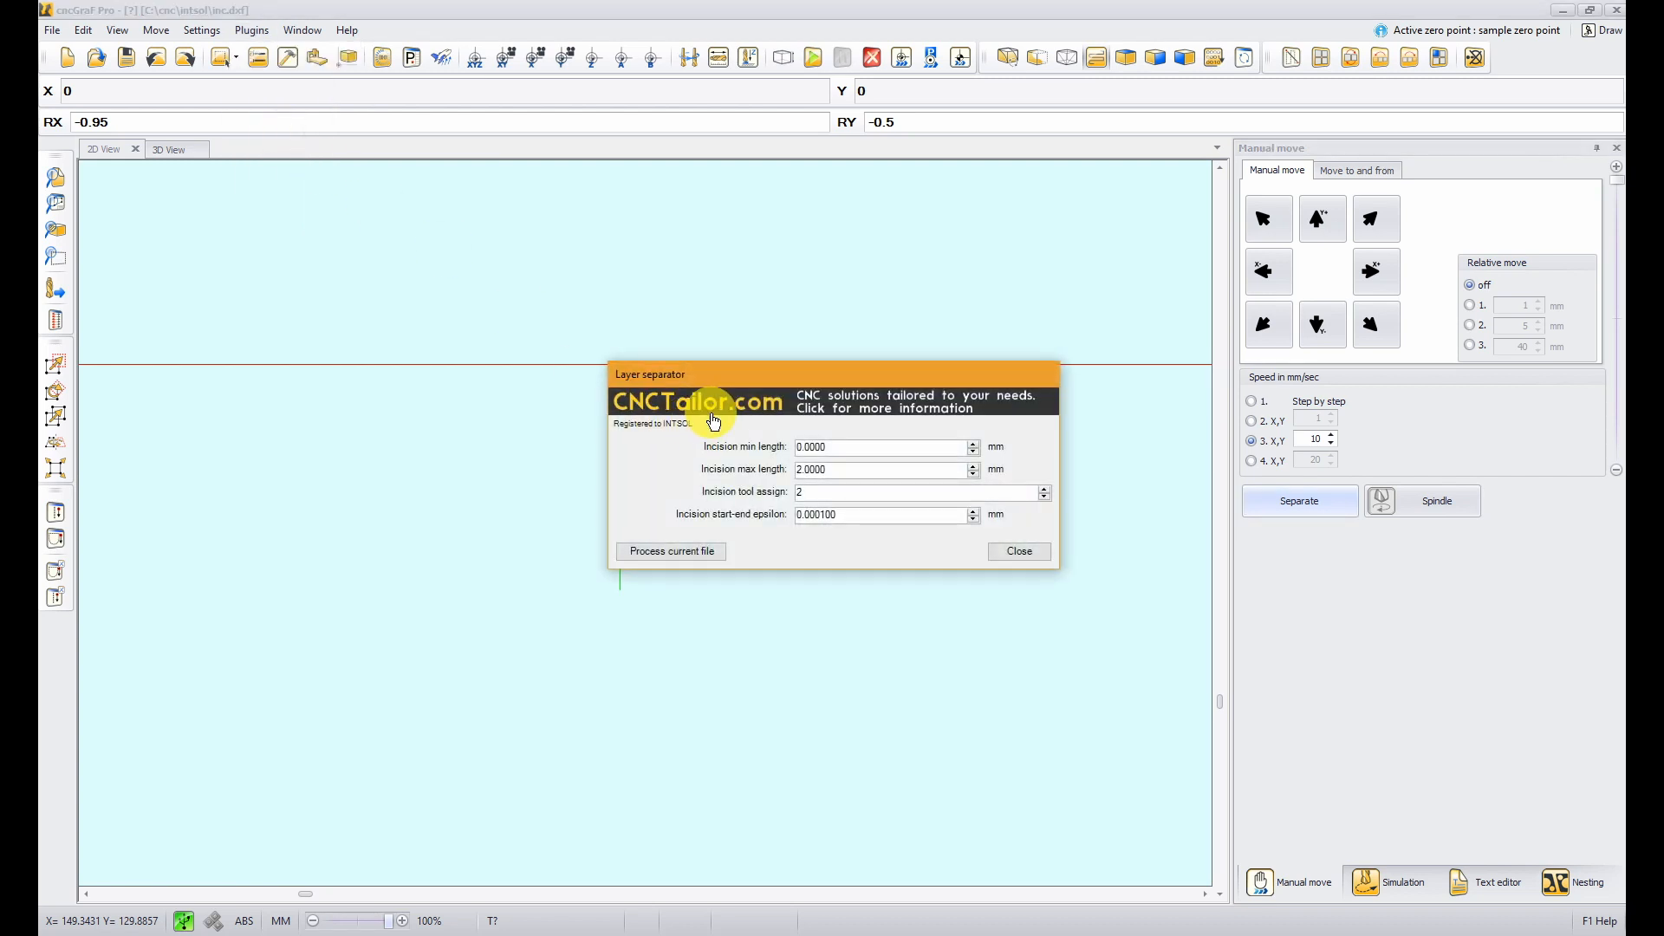
pyautogui.moveTo(735, 130); pyautogui.dragTo(783, 2)
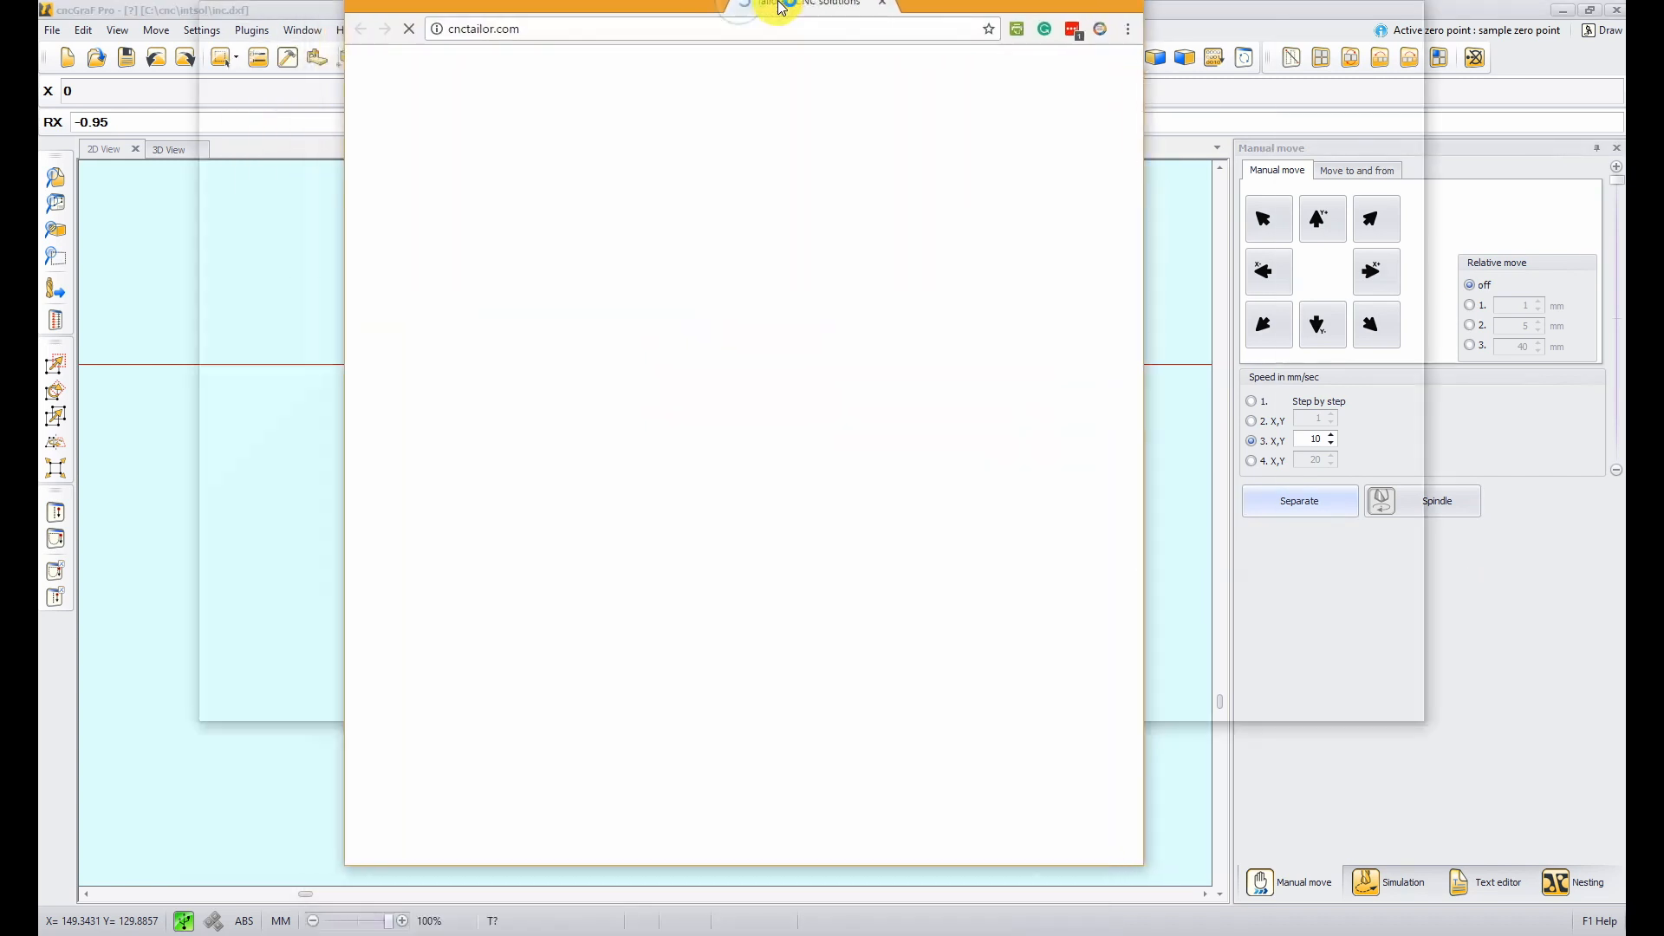
pyautogui.click(1224, 102)
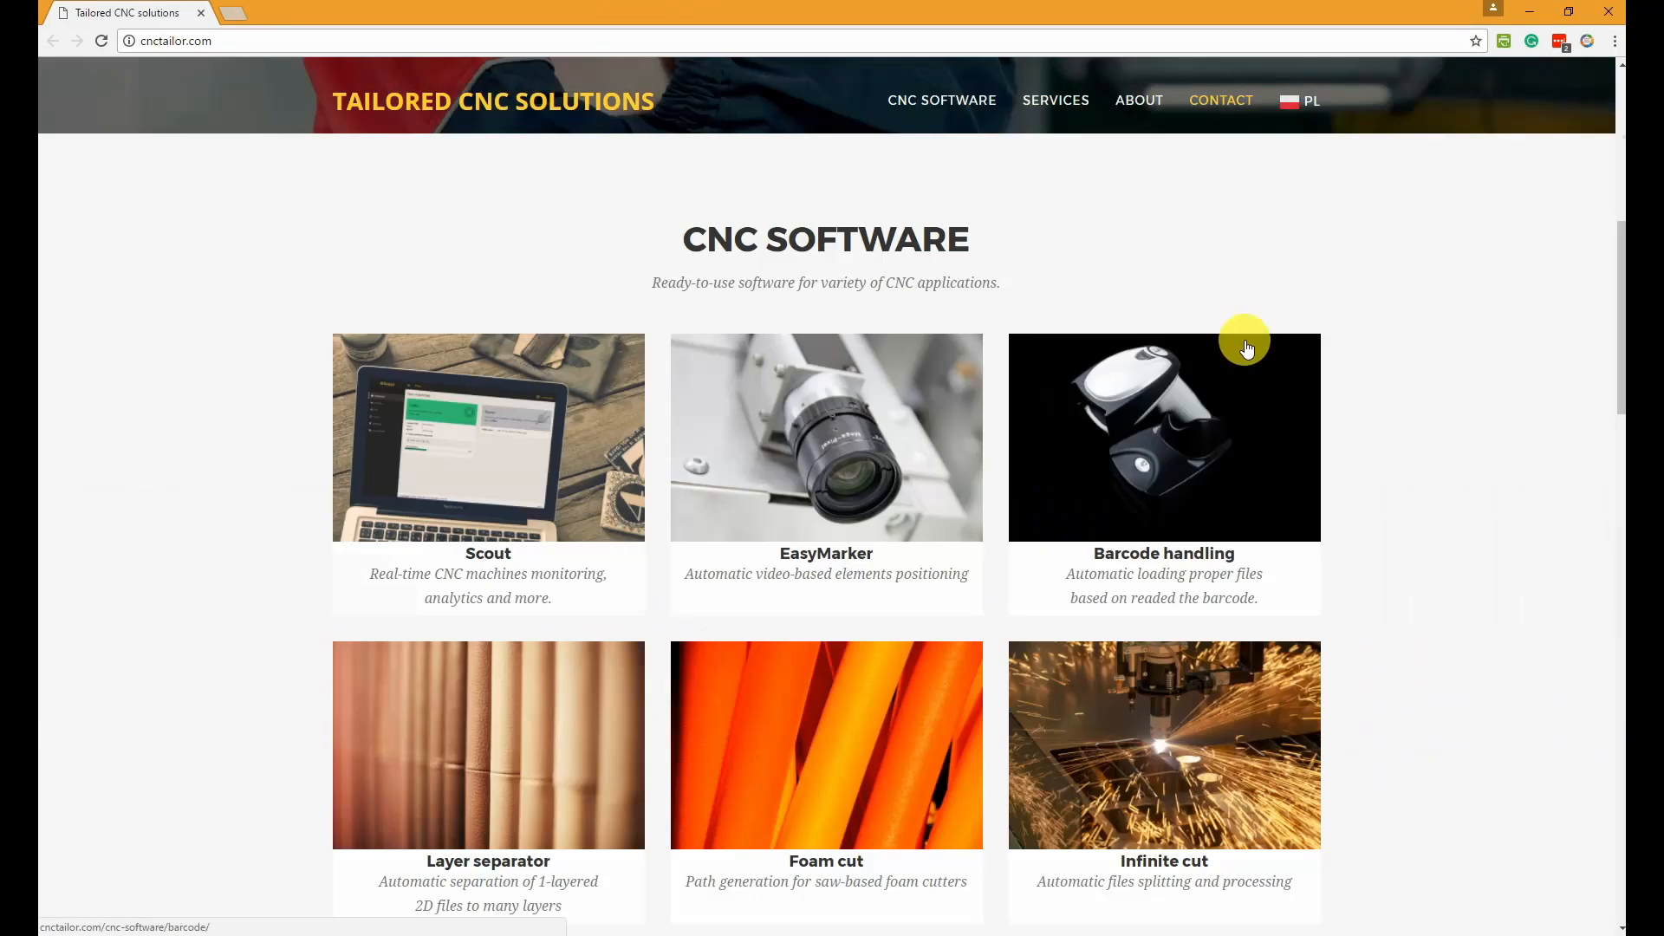